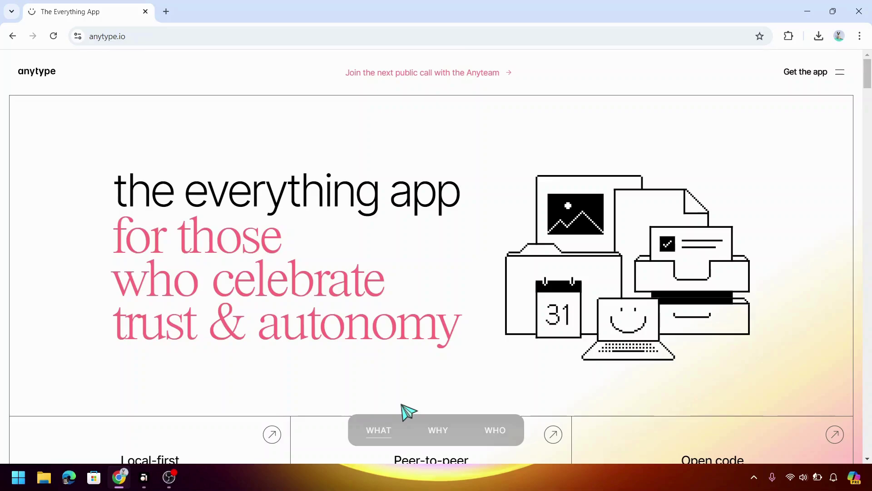
# Step: Look through the Why and Who pages of the Anytype website, returning to the What page
pyautogui.scroll(-1, 332, 315)
pyautogui.scroll(1, 331, 315)
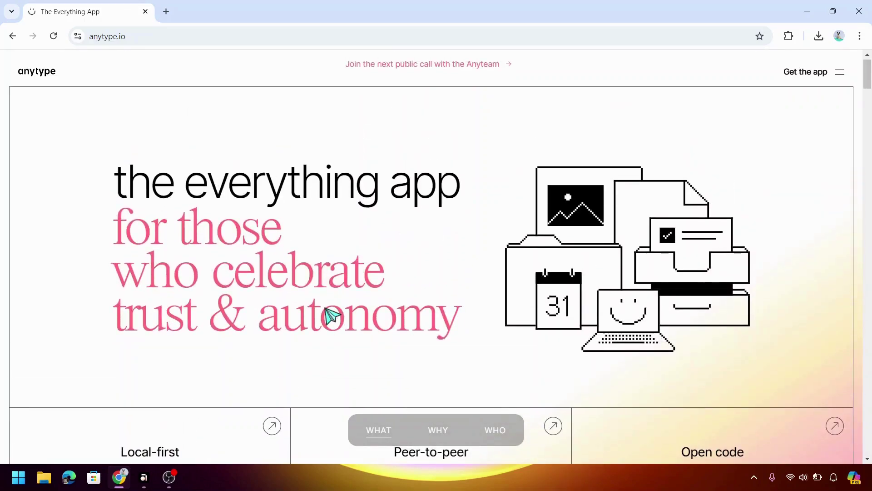
pyautogui.click(431, 435)
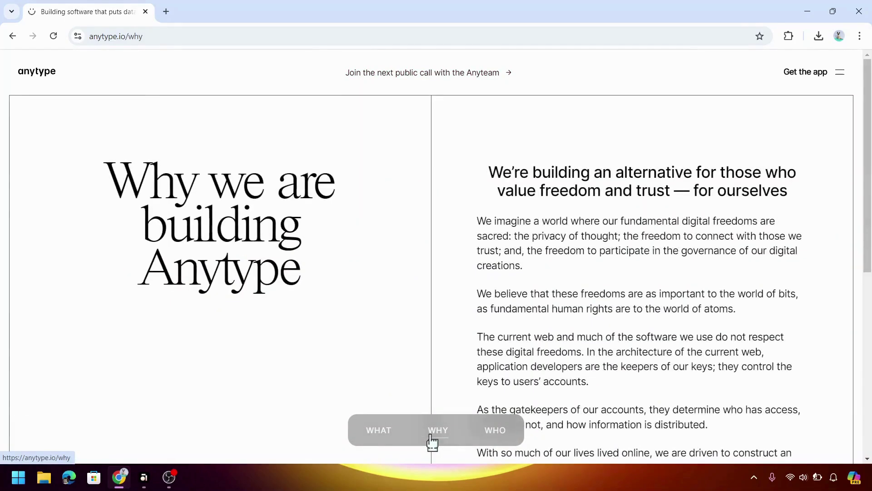
pyautogui.click(499, 436)
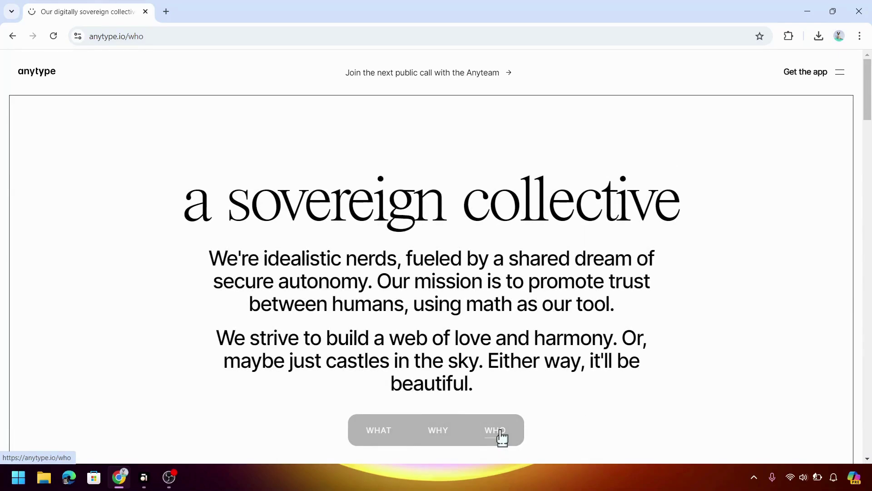
pyautogui.click(371, 438)
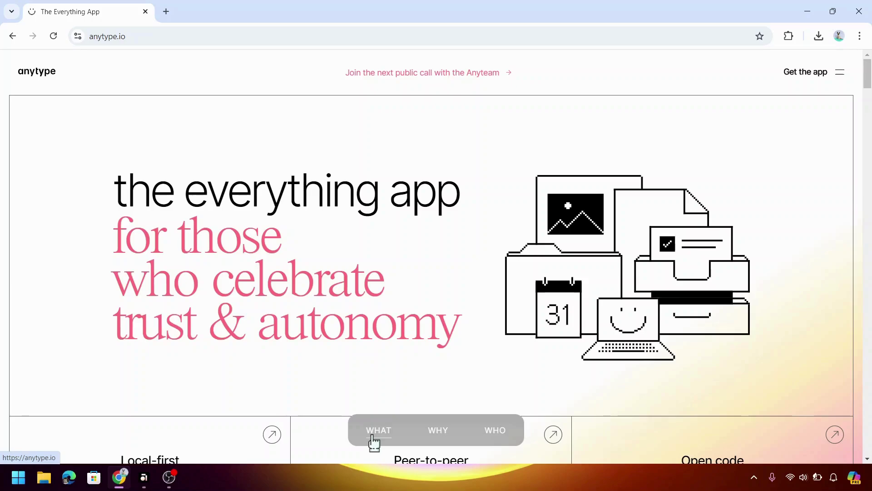
# Step: Download the Anytype app for Windows and dismiss the newsletter sign-up form
pyautogui.click(804, 73)
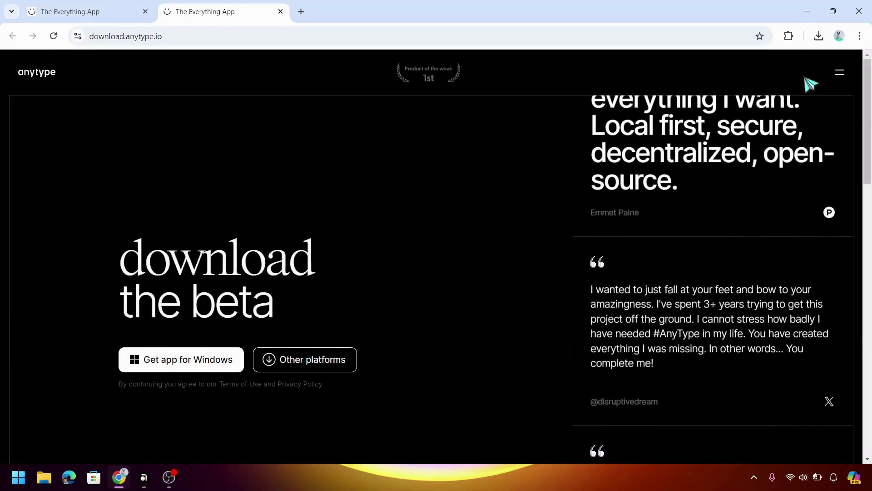
pyautogui.click(209, 352)
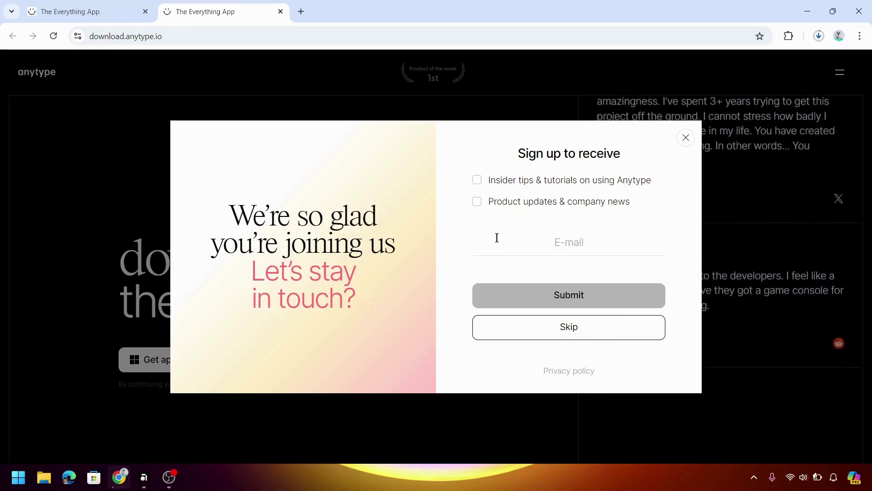
pyautogui.click(686, 138)
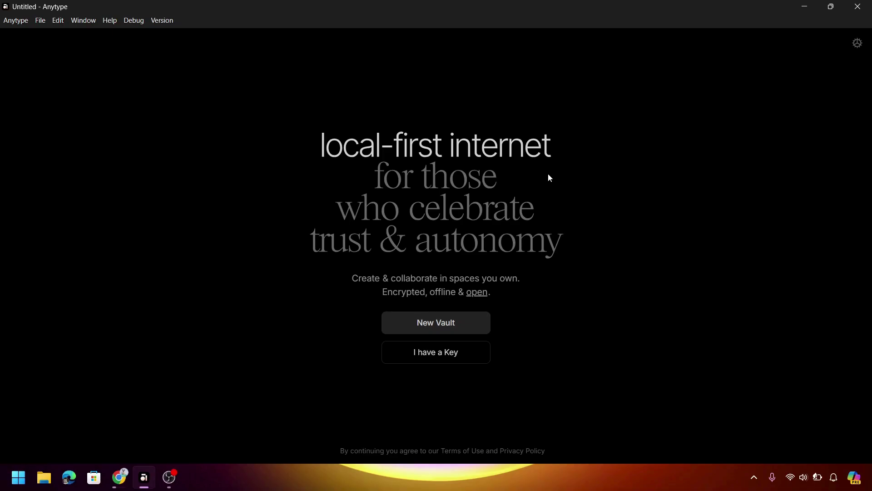
# Step: Create a new vault in the Anytype desktop app, allowing anytypehelper network access, and reveal the vault's key
pyautogui.click(435, 333)
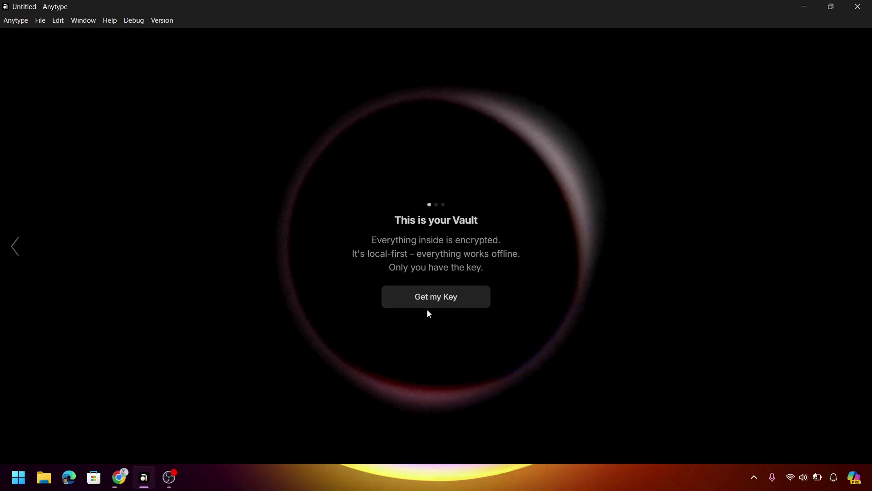
pyautogui.click(424, 304)
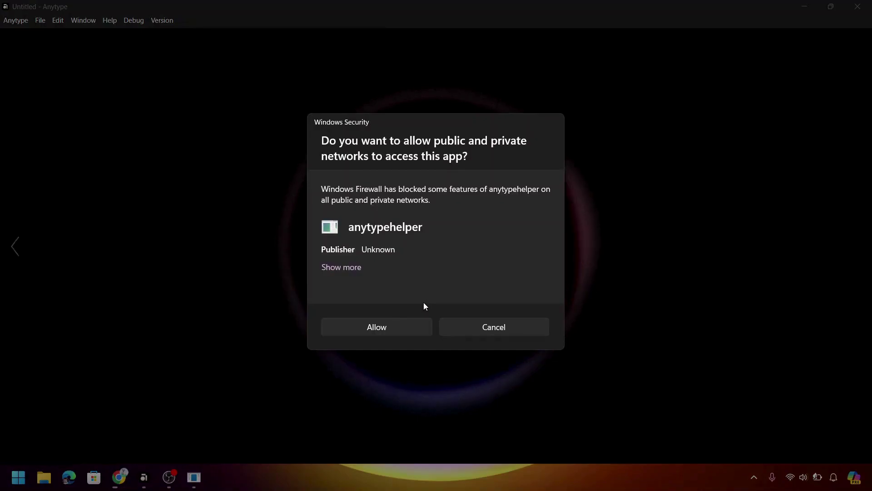
pyautogui.click(381, 331)
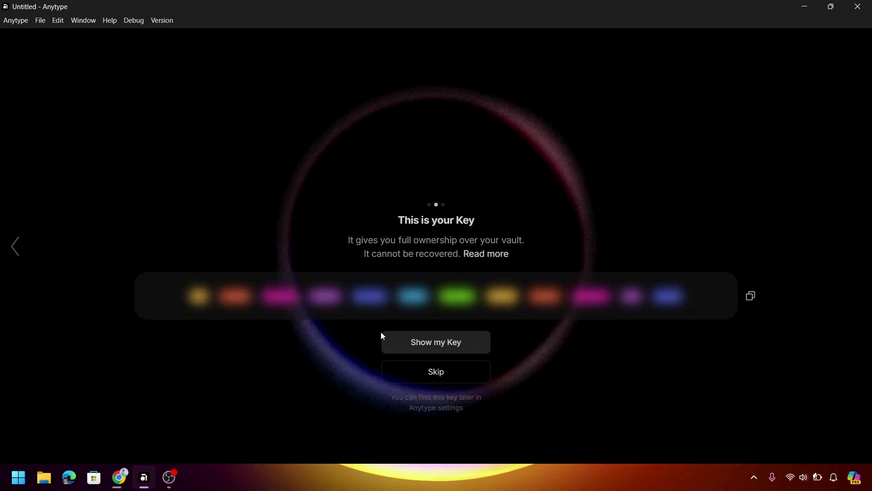
pyautogui.click(421, 353)
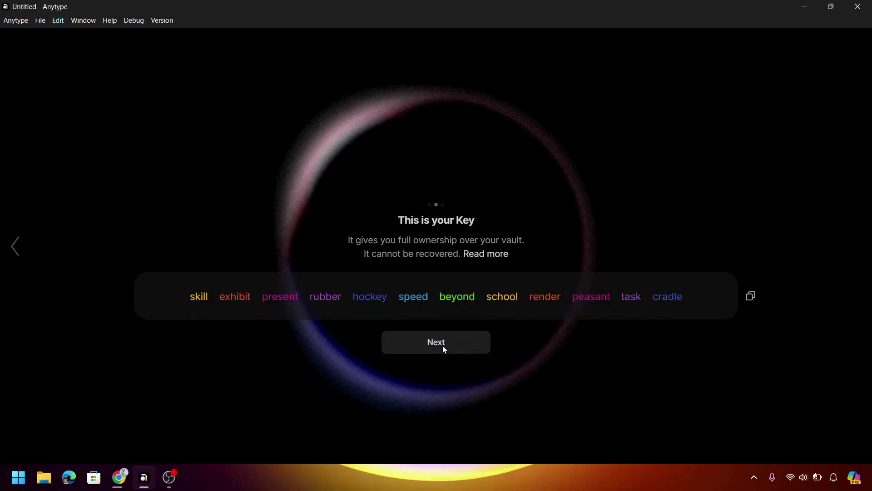
pyautogui.click(444, 348)
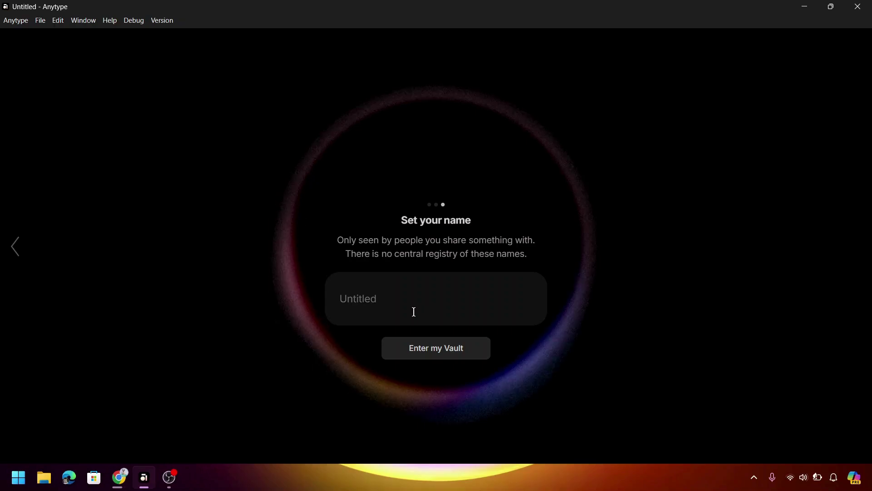
# Step: Enter the profile name and open the new vault
pyautogui.click(414, 312)
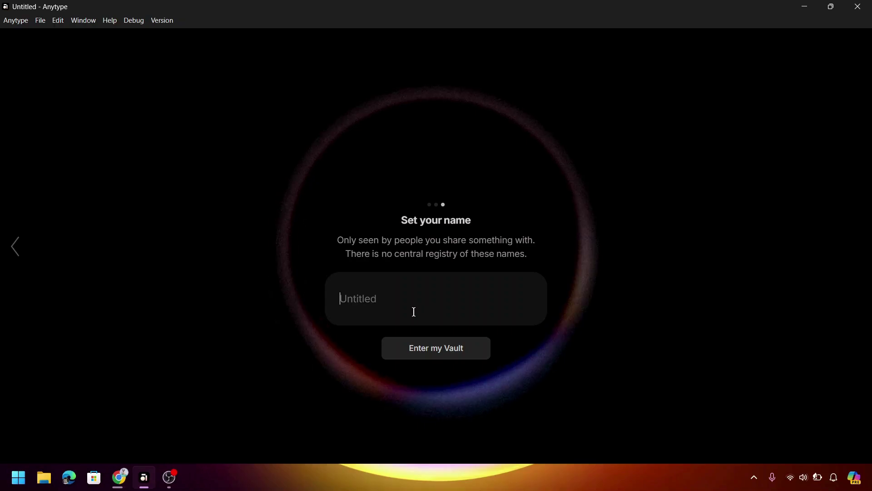
pyautogui.write('Hen')
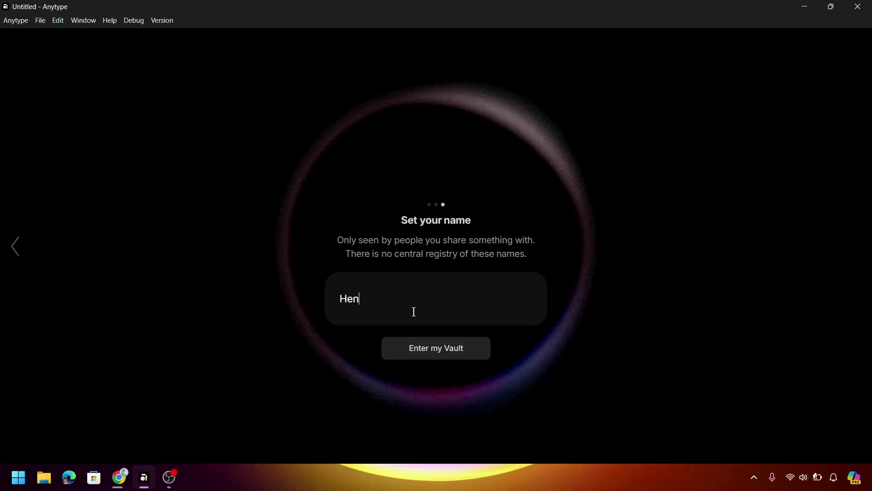
pyautogui.click(438, 357)
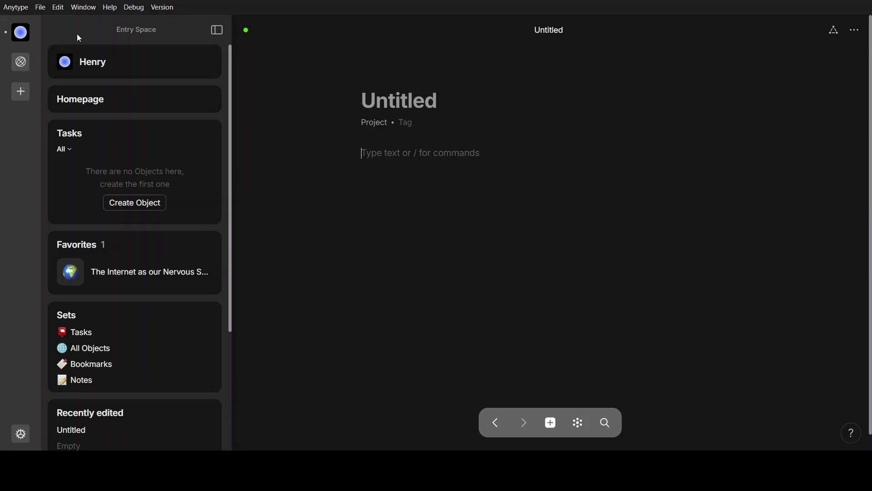
# Step: Look at the ANY Experience Gallery and close it
pyautogui.click(12, 63)
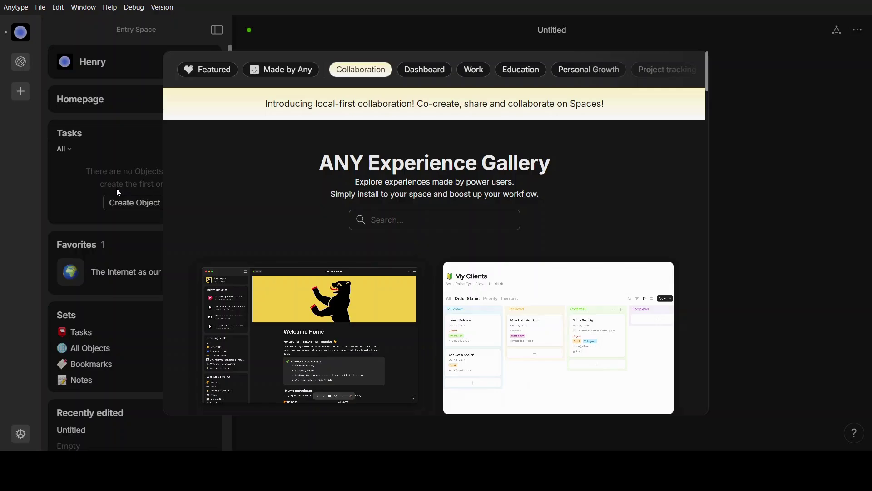
pyautogui.click(43, 220)
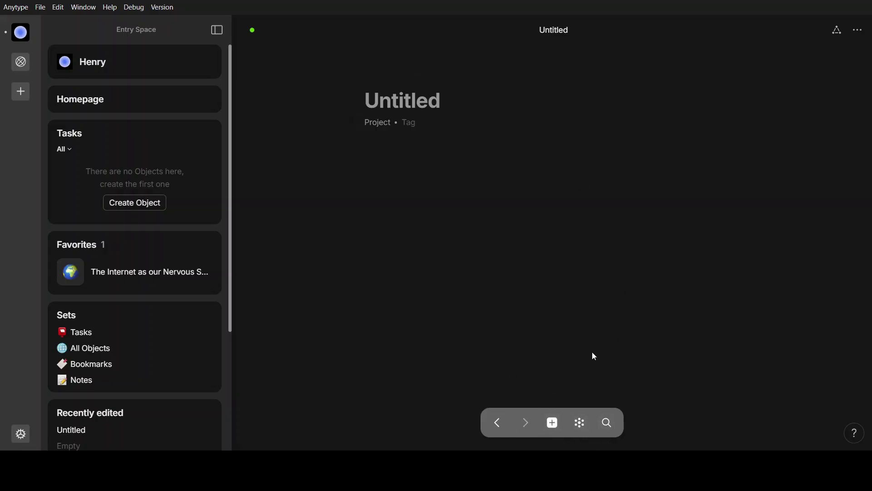
# Step: Create a new Project object and title it Project 1
pyautogui.hotkey('ctrl', 'alt', 'n')
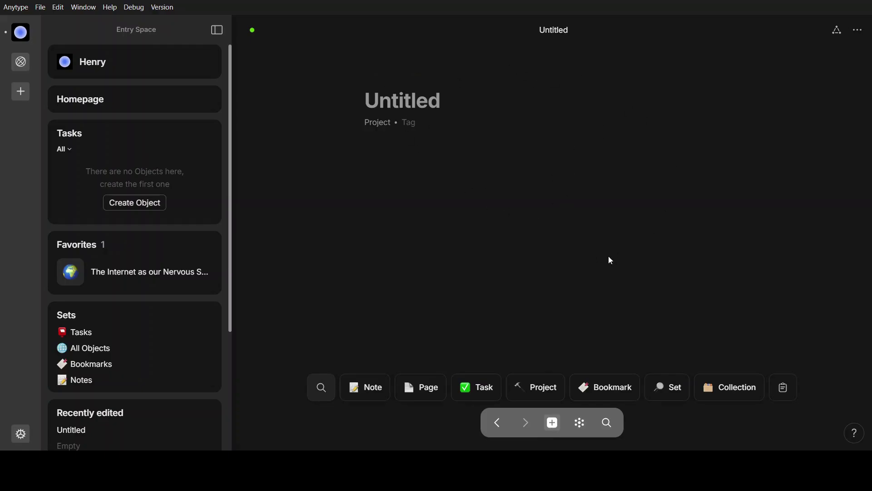
pyautogui.click(558, 427)
pyautogui.moveTo(556, 423)
pyautogui.click(525, 390)
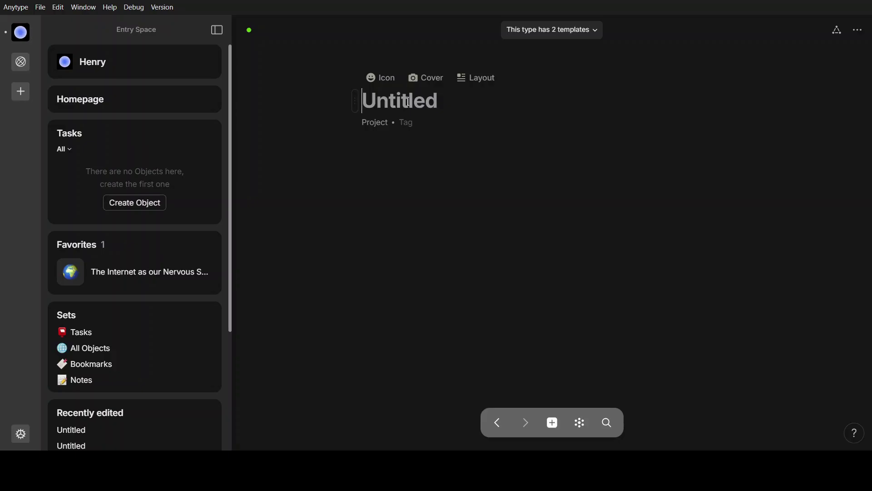
pyautogui.write('Project 1')
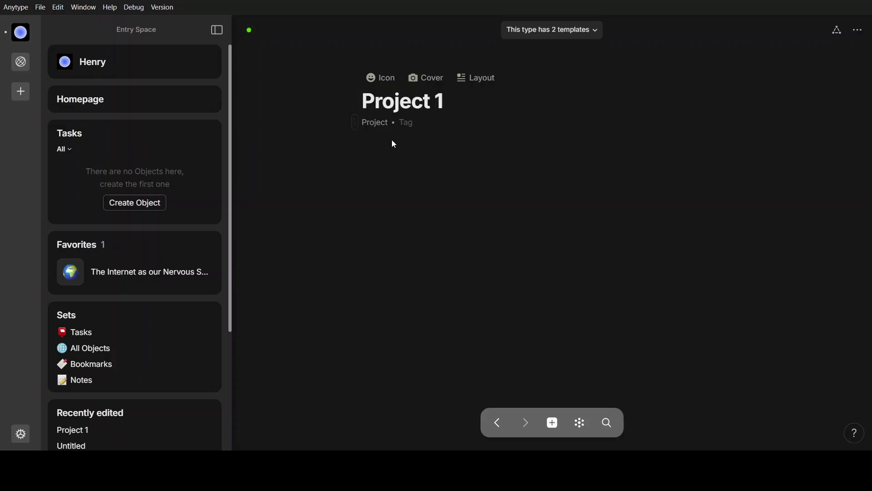
# Step: Assign the personal tag to Project 1
pyautogui.click(406, 123)
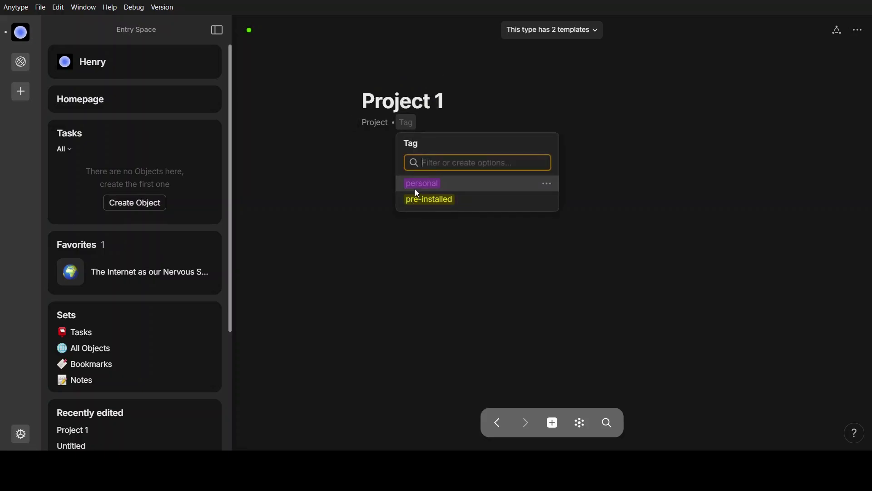
pyautogui.click(438, 184)
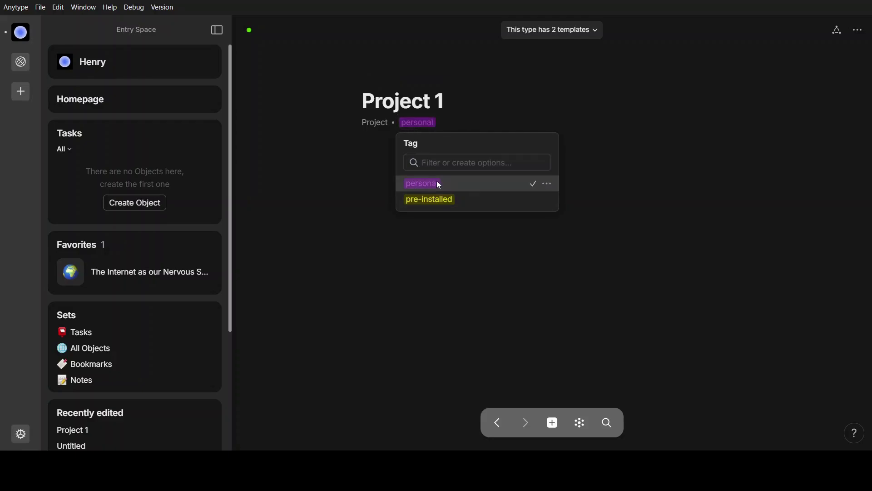
pyautogui.click(307, 147)
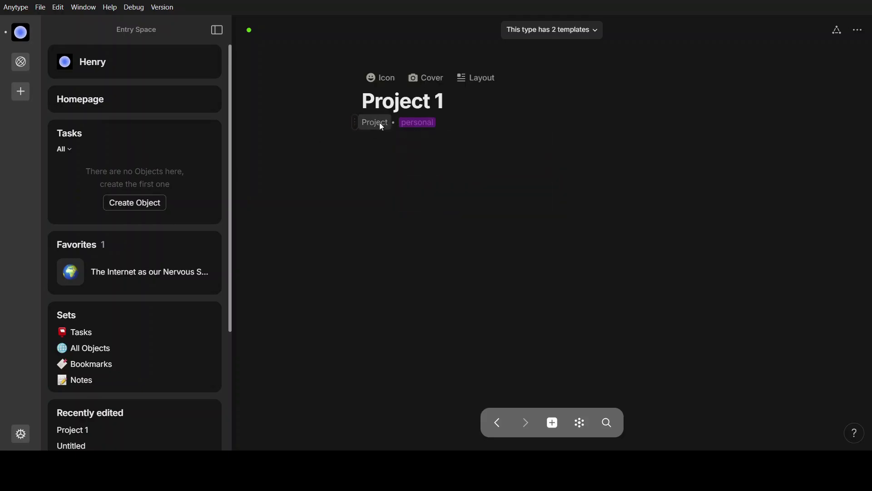
# Step: Set the background of the type and tag line under the title to Blue
pyautogui.click(356, 126)
pyautogui.moveTo(275, 160)
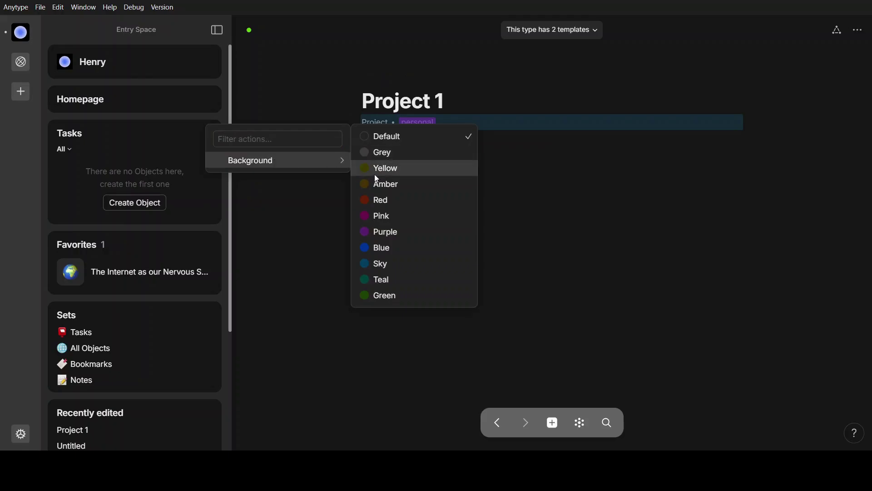
pyautogui.click(379, 250)
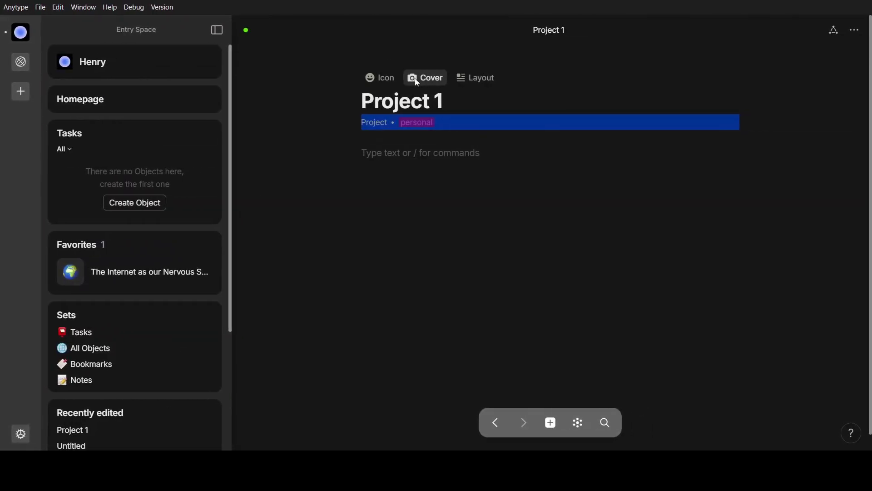
# Step: Add a cover with the blue-to-pink gradient to Project 1
pyautogui.click(569, 78)
pyautogui.click(406, 152)
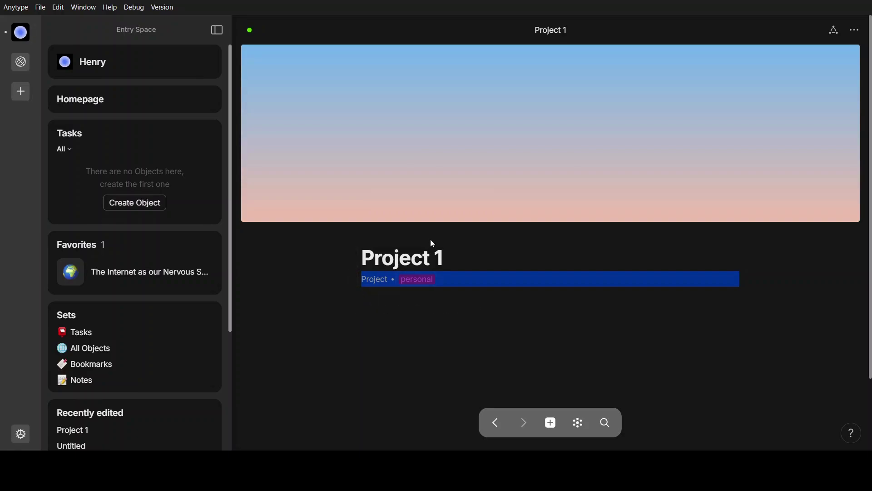
# Step: Write "This is my first project" in the page body and browse the block commands on the line below
pyautogui.click(413, 312)
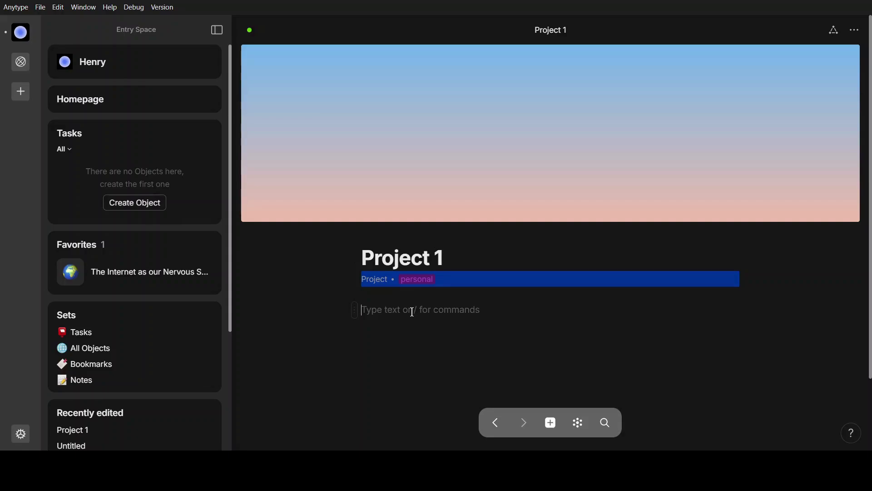
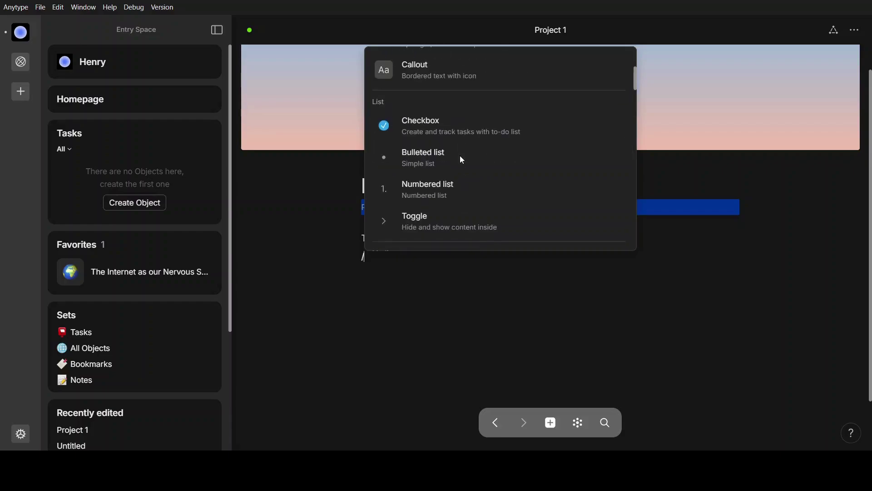
pyautogui.scroll(-5, 458, 158)
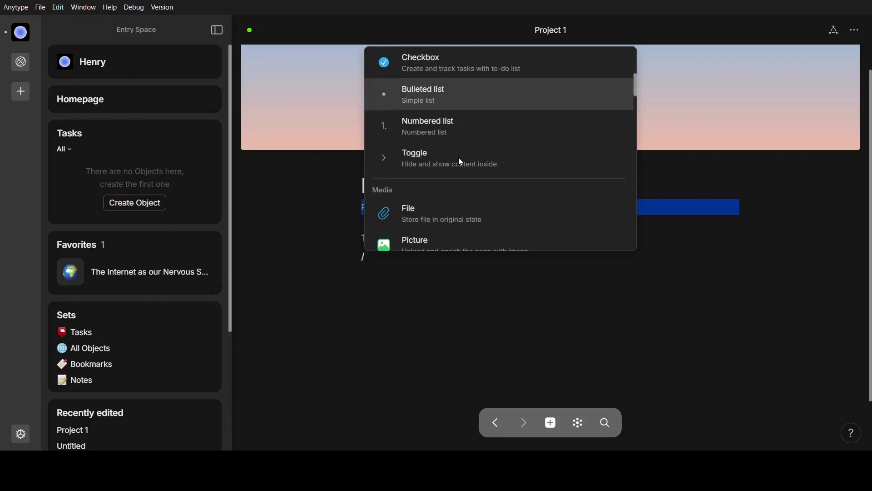
pyautogui.click(430, 259)
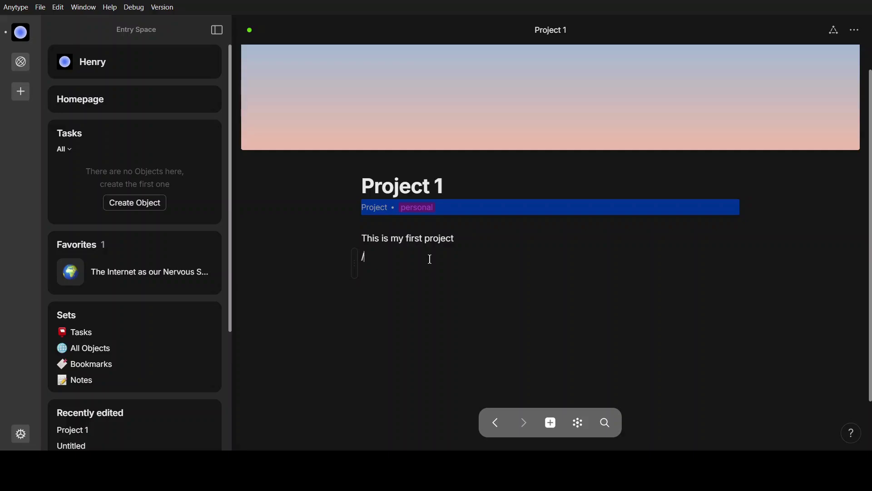
pyautogui.write('relations')
pyautogui.press('BackSpace')
pyautogui.press('BackSpace')
pyautogui.press('BackSpace')
pyautogui.press('BackSpace')
pyautogui.press('BackSpace')
pyautogui.press('BackSpace')
pyautogui.press('BackSpace')
pyautogui.press('BackSpace')
pyautogui.press('BackSpace')
# Step: Insert the Created by and Creation date relations below the body text, tightening the blank gap above them
pyautogui.write('relat')
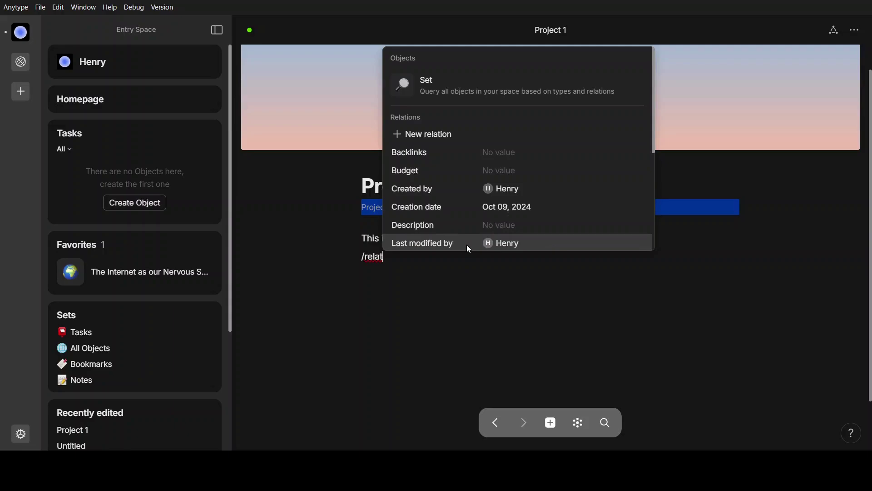
pyautogui.click(476, 195)
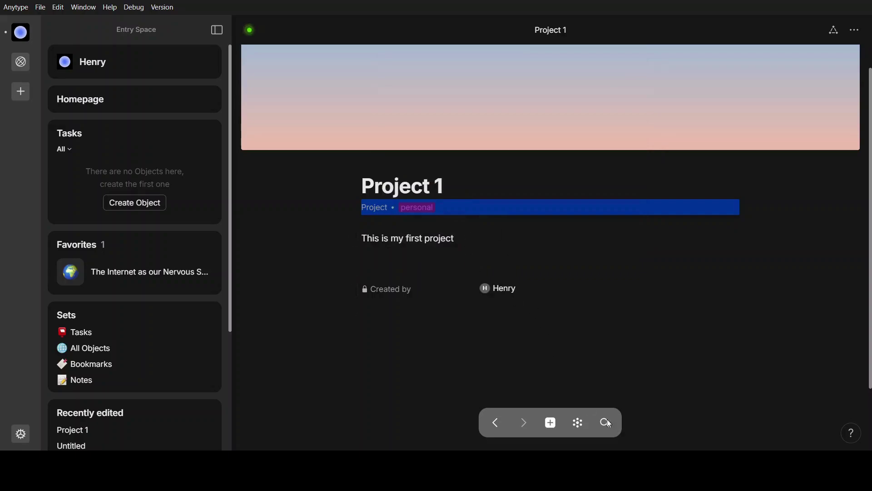
pyautogui.click(421, 307)
pyautogui.write('/rela')
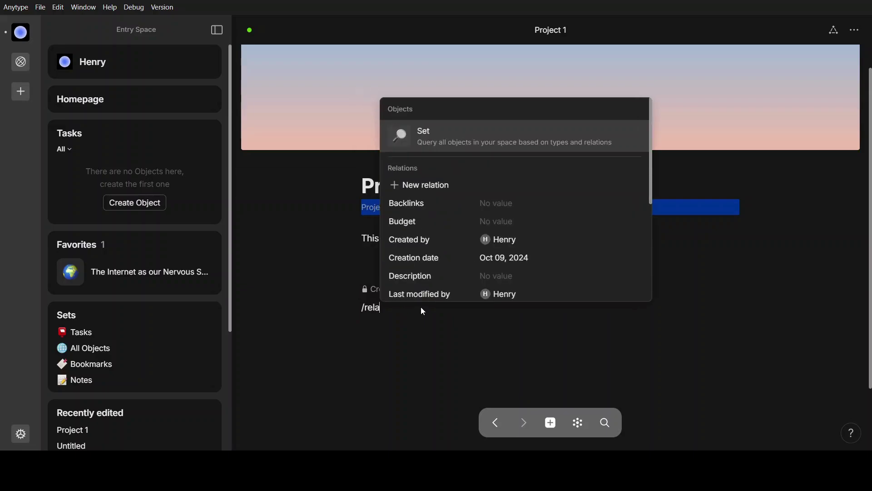
pyautogui.click(456, 260)
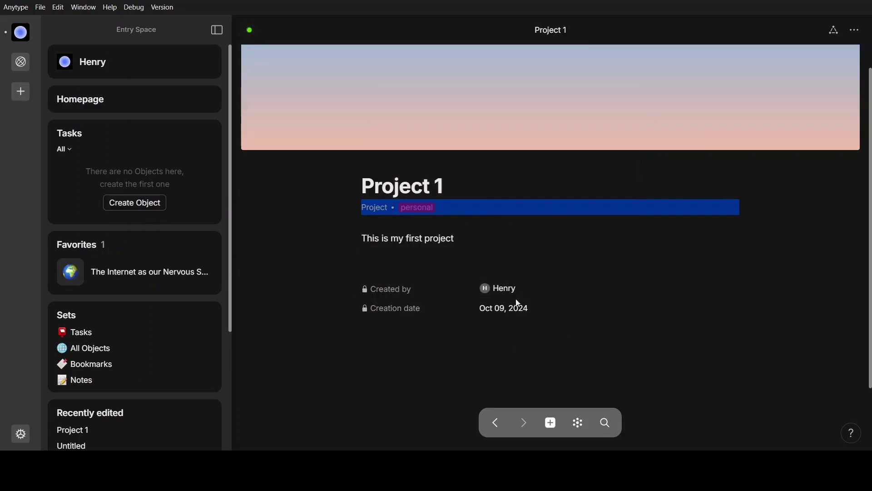
pyautogui.press('BackSpace')
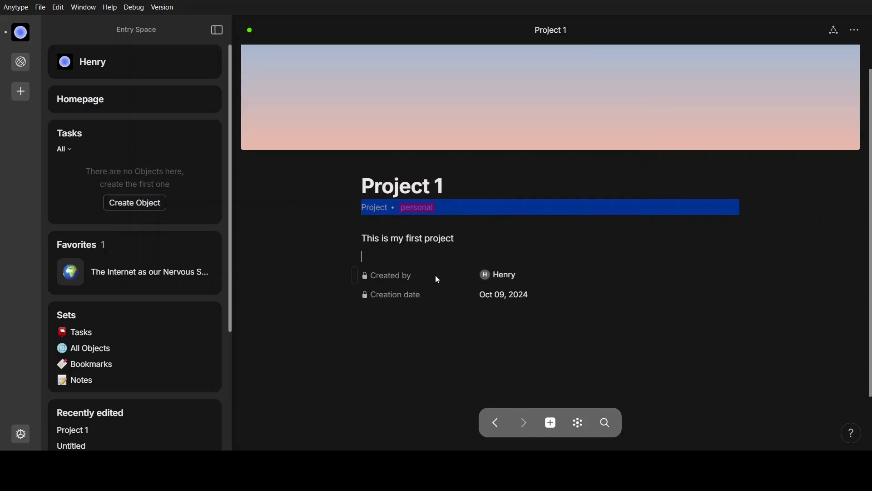
# Step: Remove the blank line between the body text and the Created by and Creation date relations
pyautogui.press('Return')
pyautogui.moveTo(543, 300); pyautogui.dragTo(390, 280)
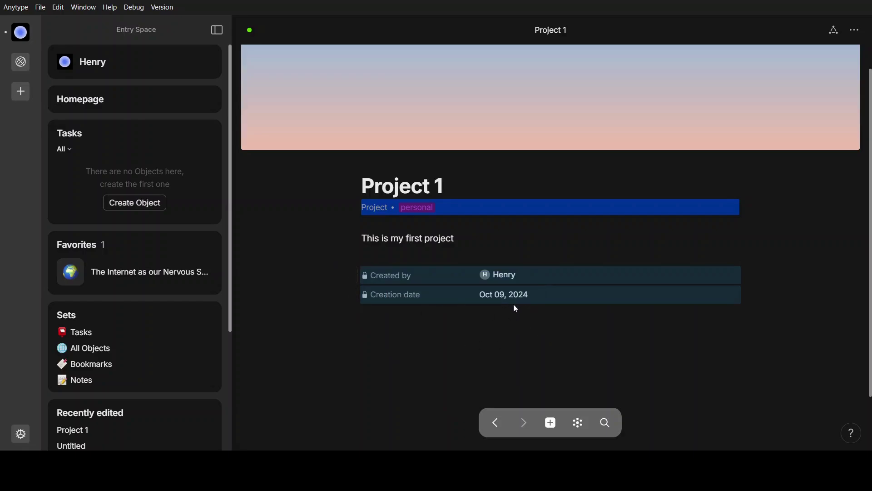
pyautogui.rightClick(551, 299)
pyautogui.click(603, 334)
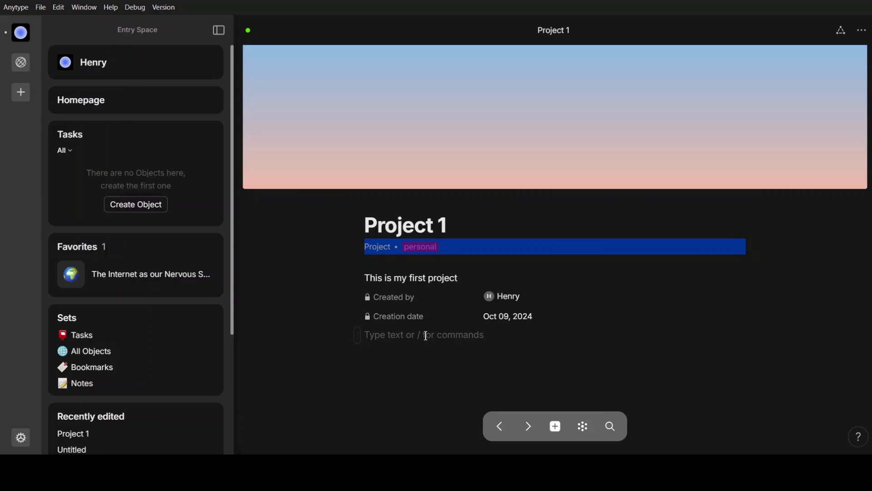
# Step: View the creator's member profile from the Created by relation and return to Project 1
pyautogui.click(502, 297)
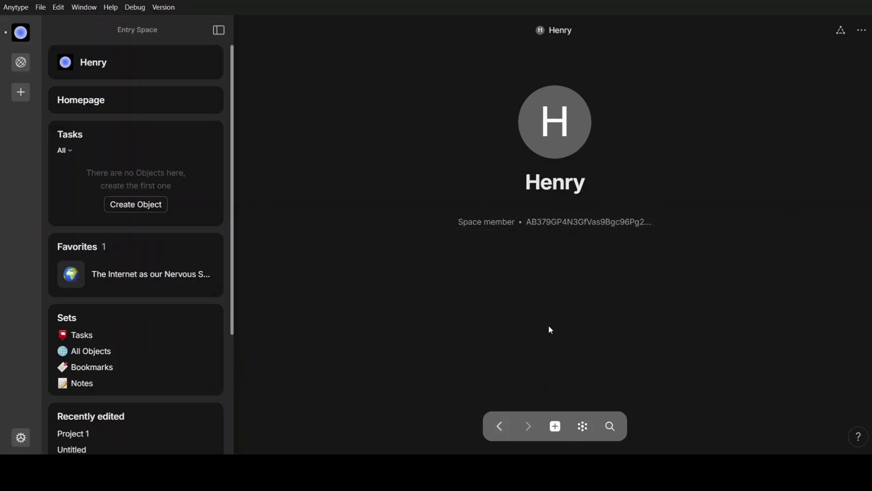
pyautogui.click(498, 427)
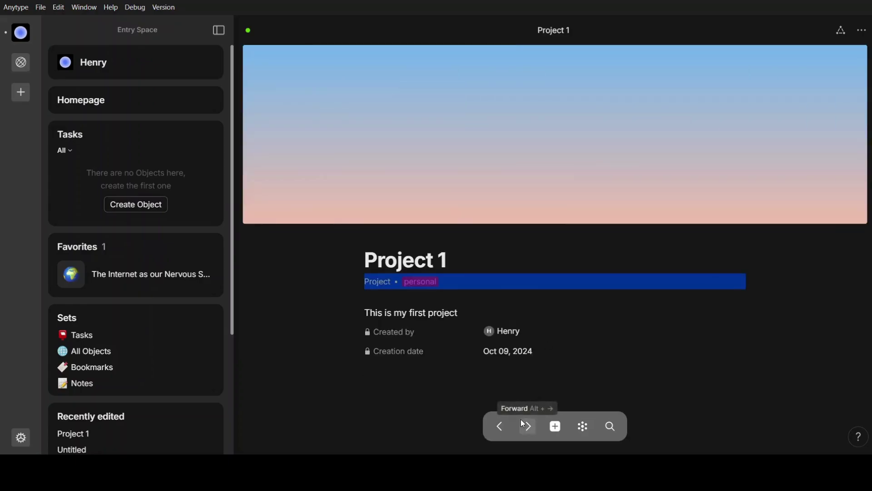
pyautogui.click(522, 423)
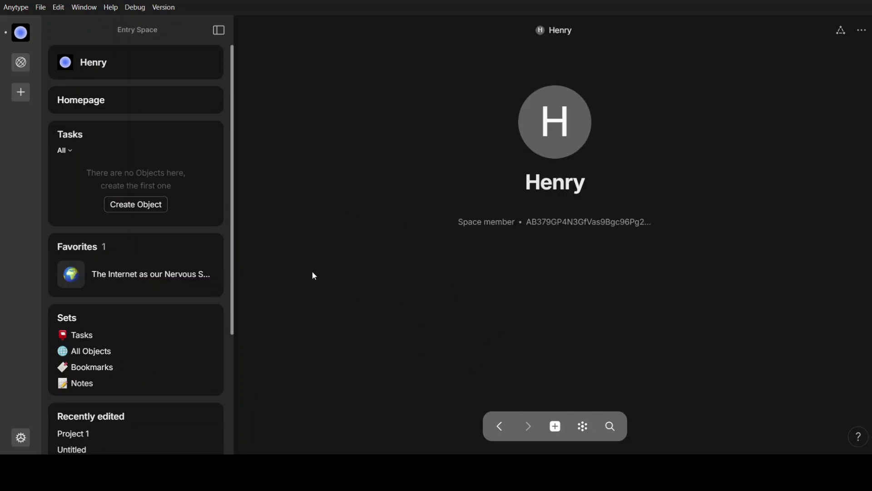
pyautogui.click(498, 426)
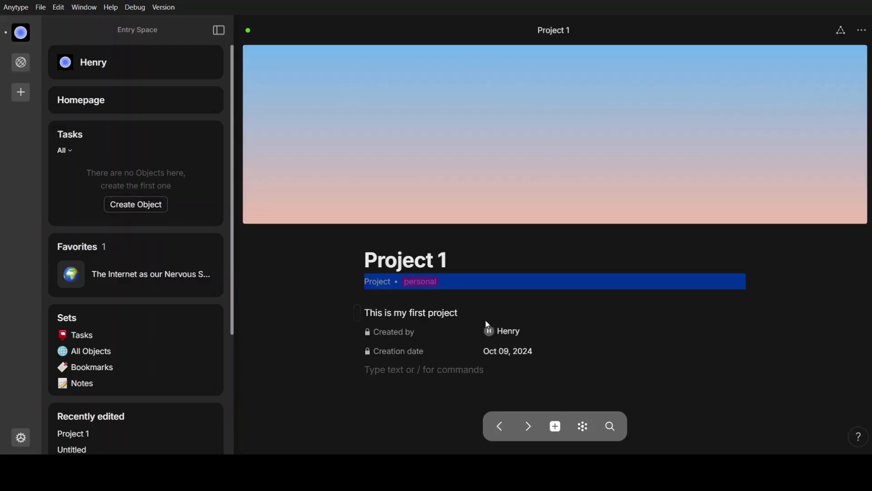
# Step: Add a Heading block reading "This is a set of list" below the Creation date relation
pyautogui.scroll(-2, 452, 357)
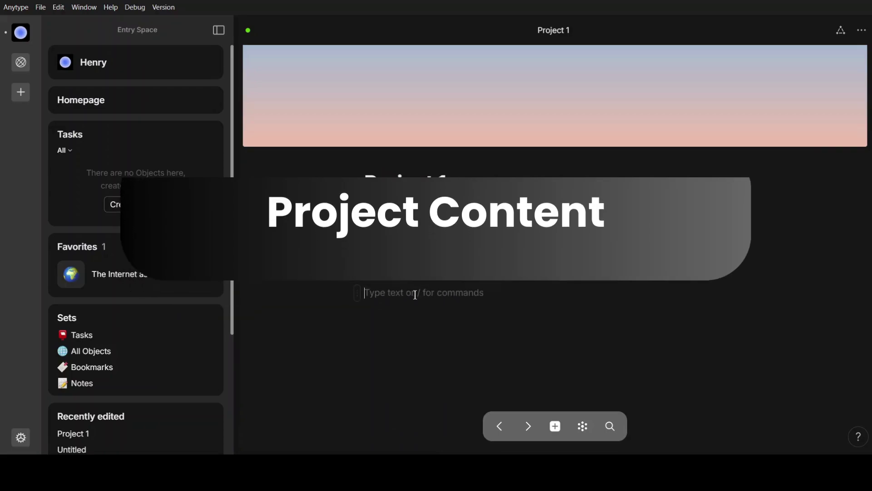
pyautogui.write('/')
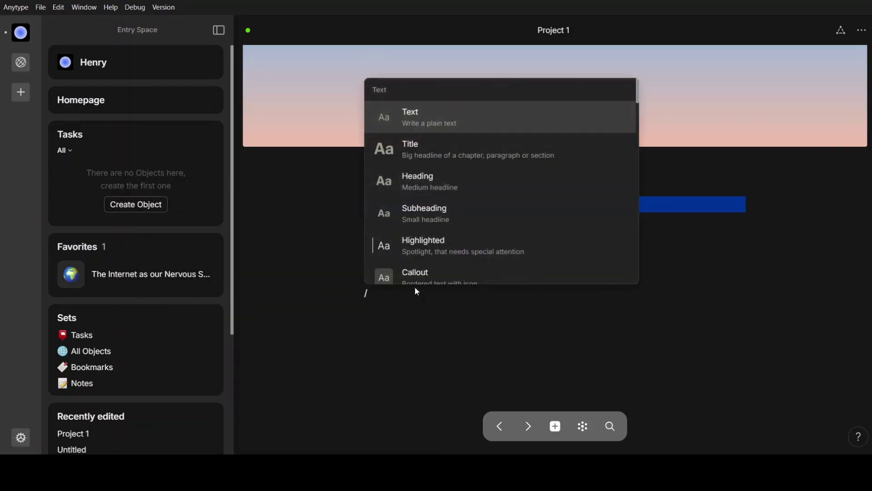
pyautogui.scroll(-2, 451, 166)
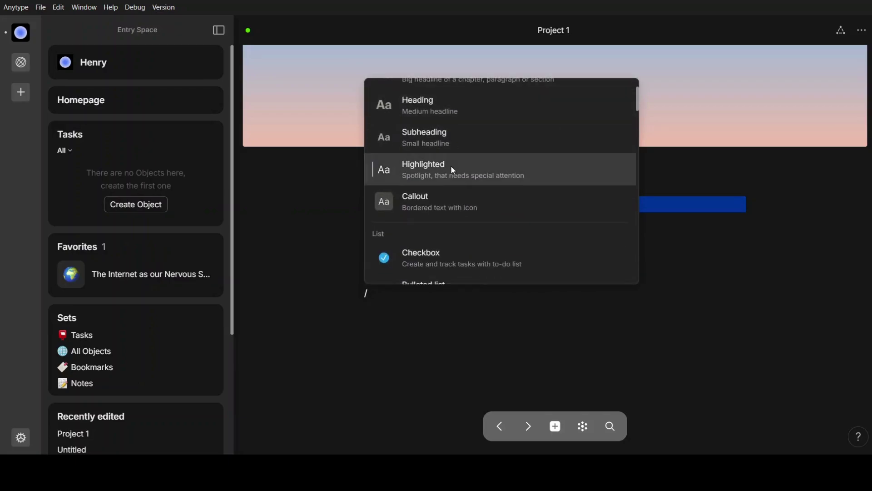
pyautogui.scroll(-7, 451, 167)
pyautogui.scroll(9, 421, 162)
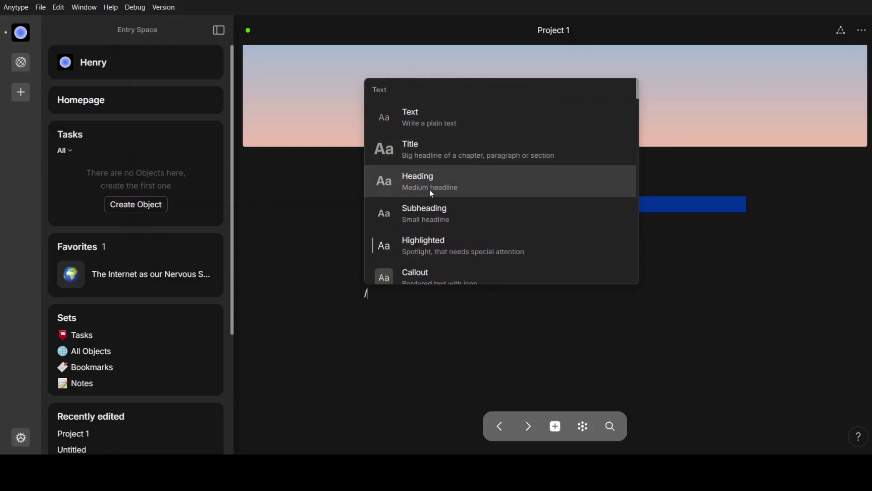
pyautogui.press('BackSpace')
pyautogui.write('T')
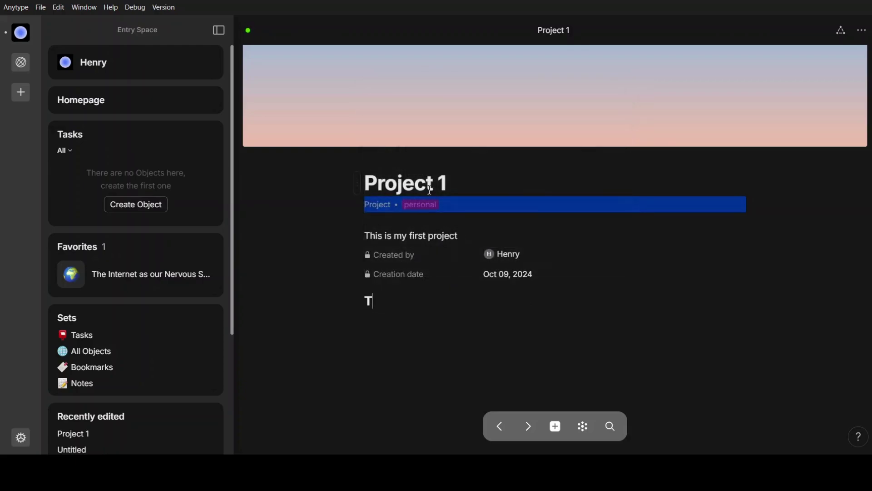
pyautogui.write('his is a set o')
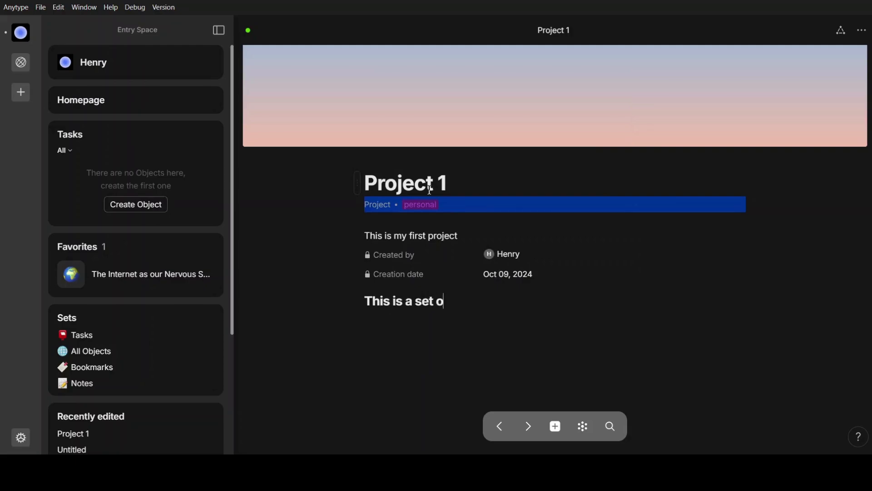
pyautogui.write('f list')
pyautogui.press('Return')
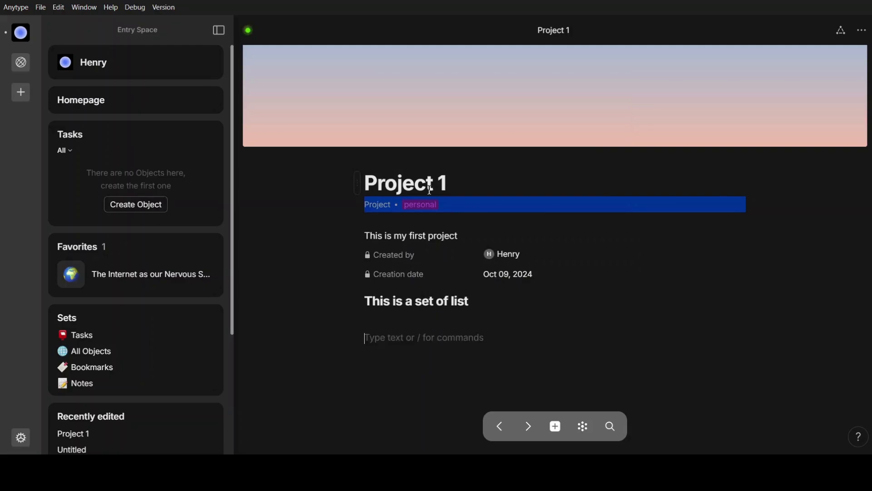
# Step: Add a bulleted list with the items First, Second, Third and Fourth under the "This is a set of list" heading
pyautogui.write('/')
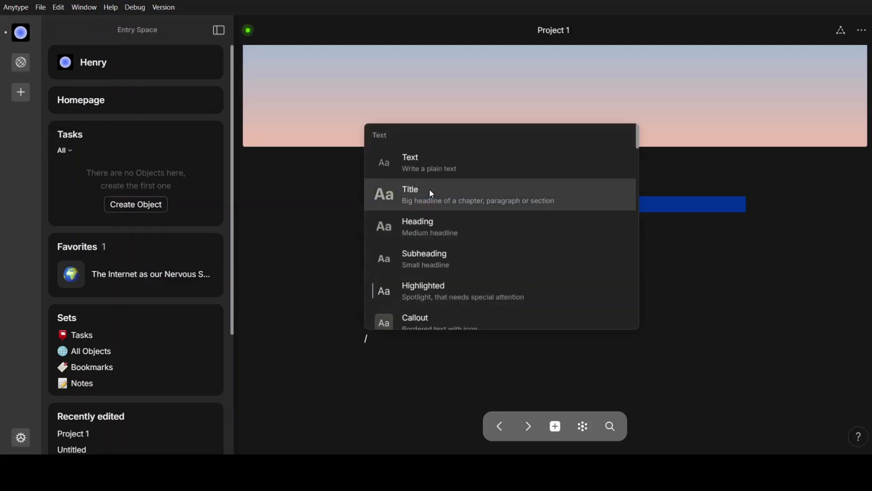
pyautogui.write('lis')
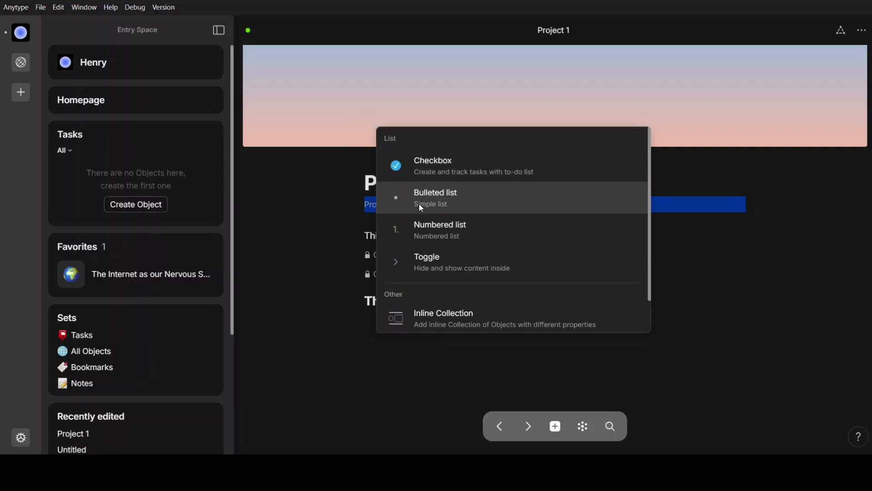
pyautogui.click(421, 206)
pyautogui.write('First')
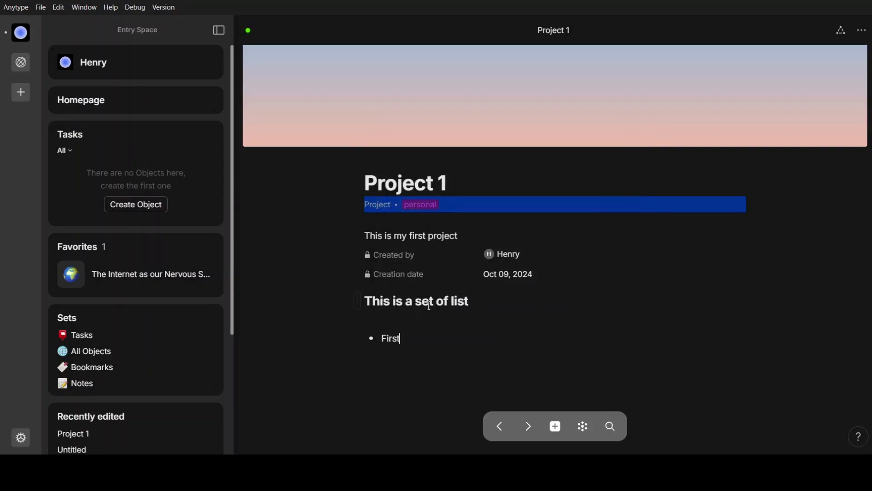
pyautogui.press('Return')
pyautogui.write('Second')
pyautogui.press('Return')
pyautogui.write('Third')
pyautogui.press('Return')
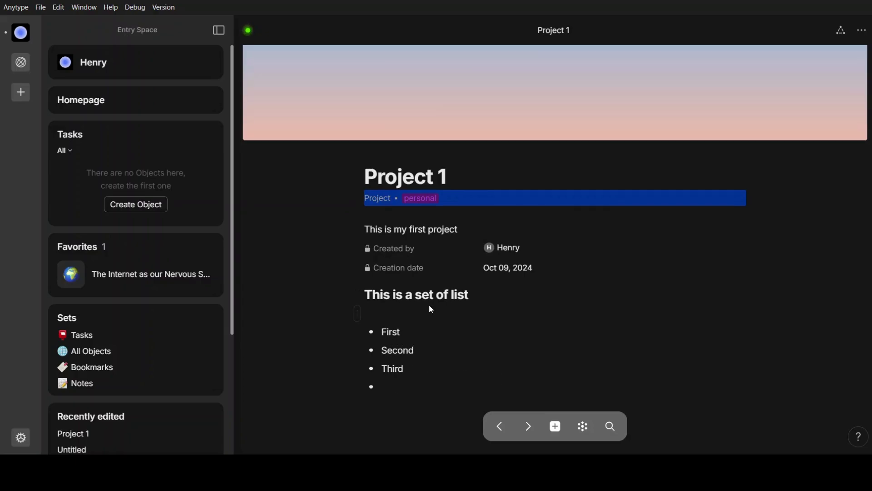
pyautogui.write('Fourth')
pyautogui.press('Return')
pyautogui.press('Return')
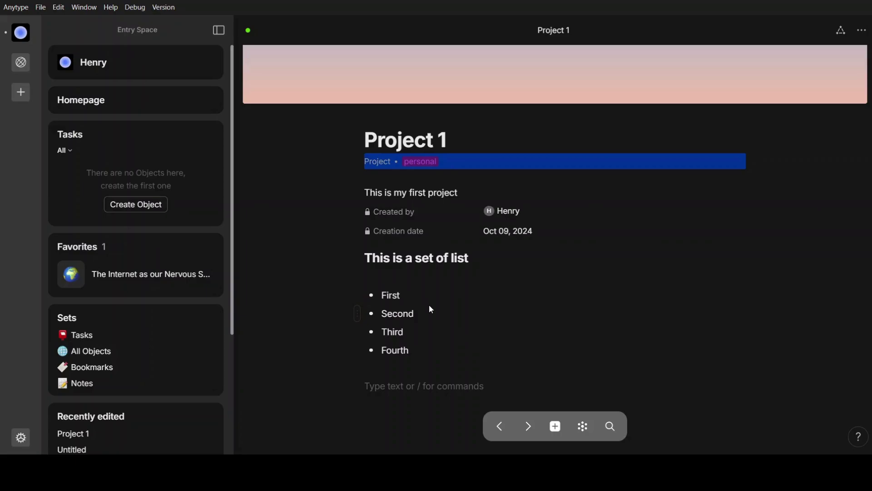
# Step: Add a Heading block reading "This is another set" below the bulleted list
pyautogui.write('/H')
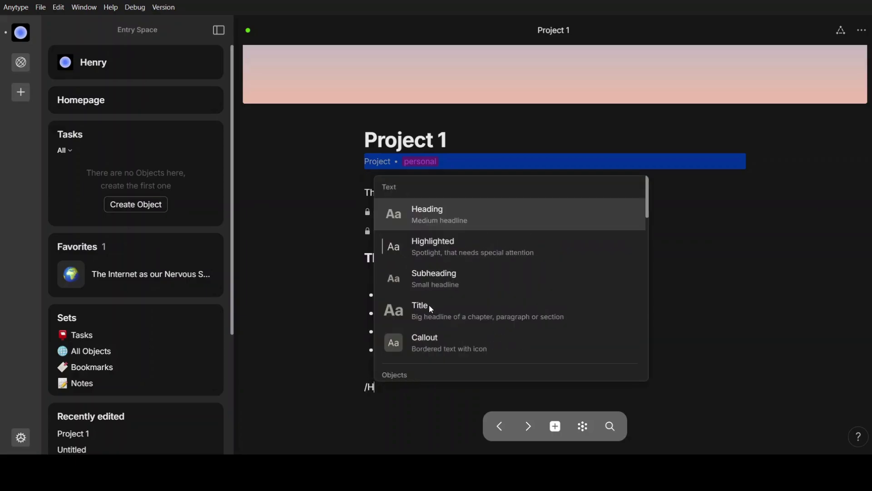
pyautogui.write('eadin')
pyautogui.press('Return')
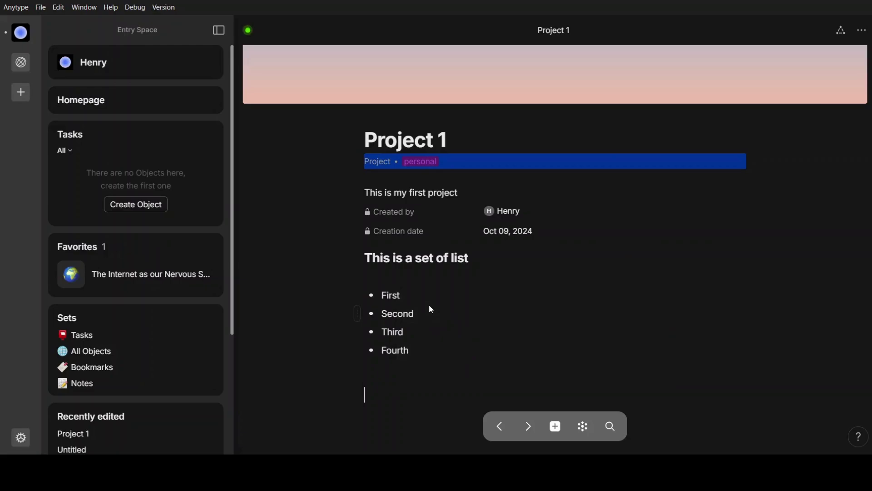
pyautogui.write('This is another set')
pyautogui.press('Return')
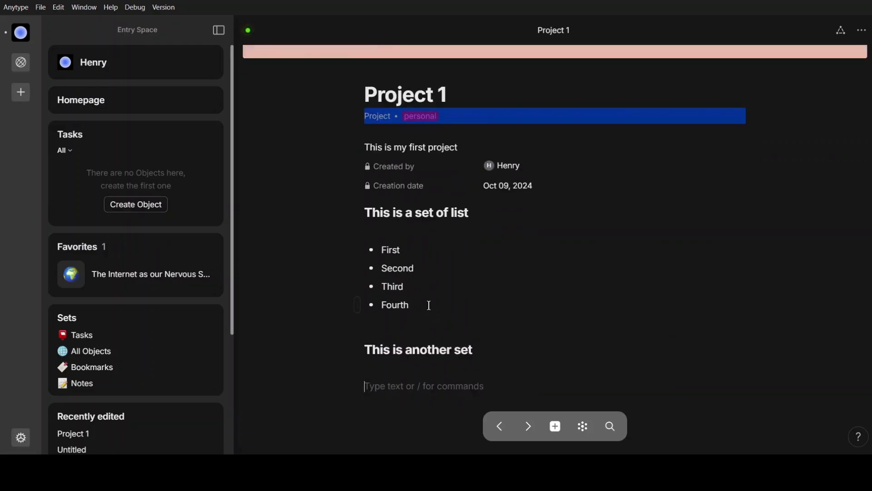
# Step: Insert an empty Video block under the "This is another set" heading
pyautogui.write('/')
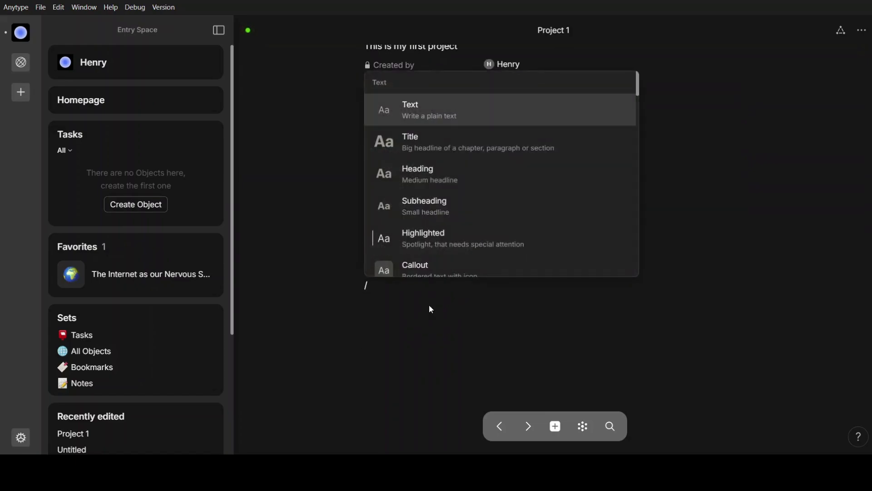
pyautogui.scroll(-5, 400, 218)
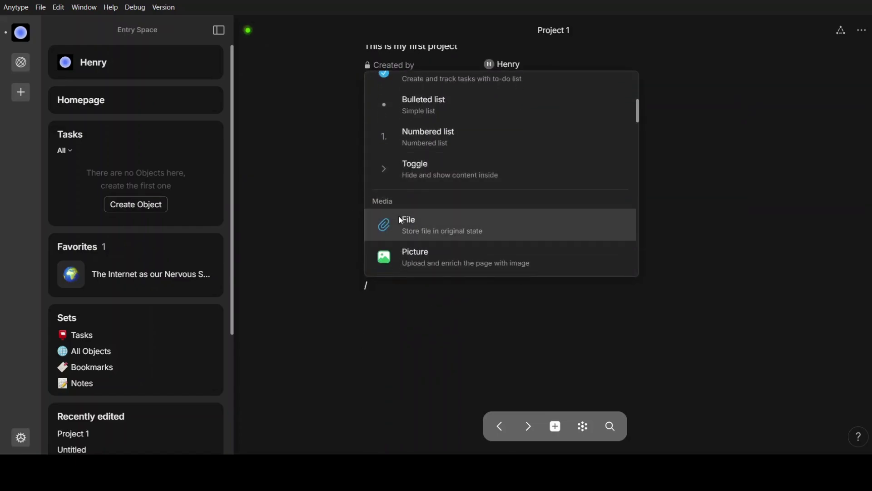
pyautogui.scroll(-3, 399, 217)
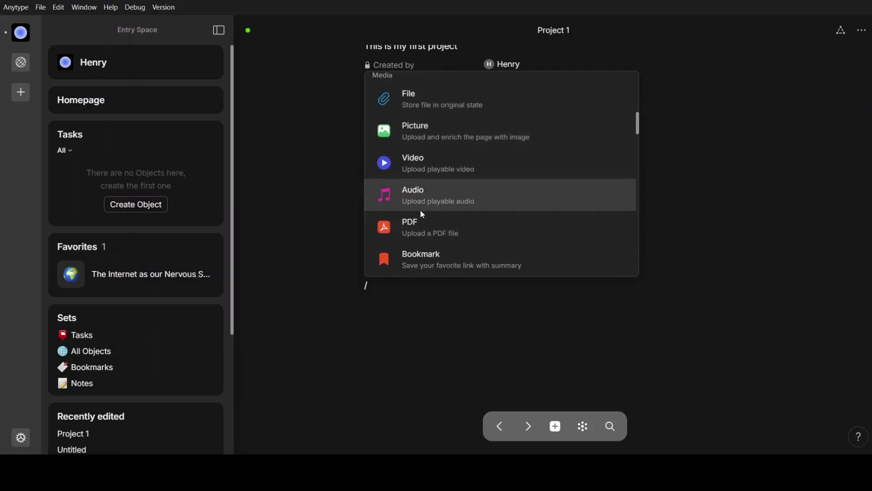
pyautogui.click(400, 169)
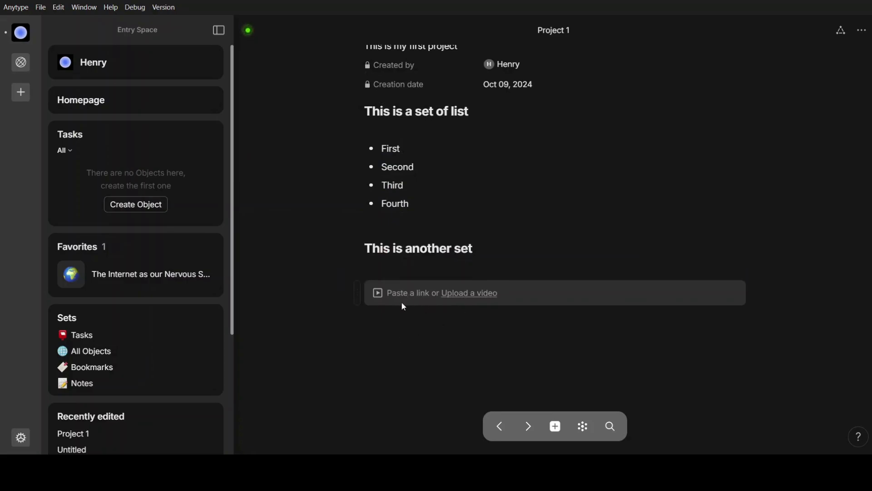
# Step: Insert a Callout block below the video block with the text "Hey!"
pyautogui.click(387, 322)
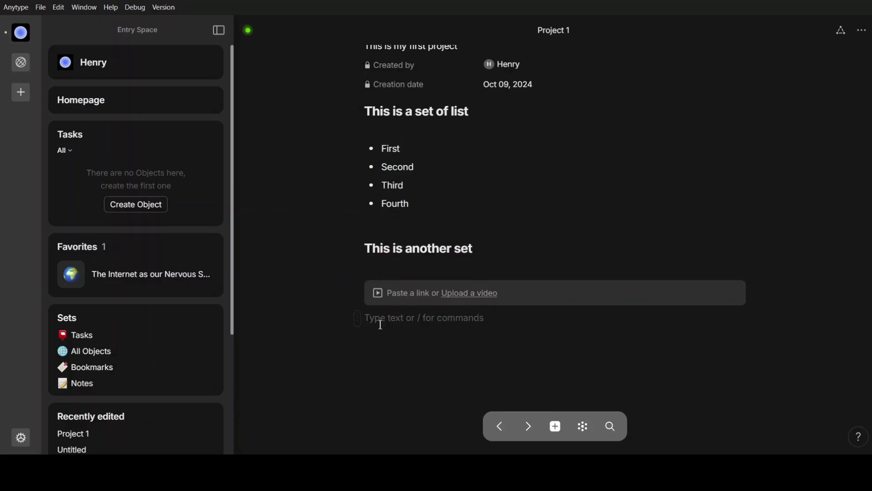
pyautogui.write('/')
pyautogui.scroll(-3, 423, 239)
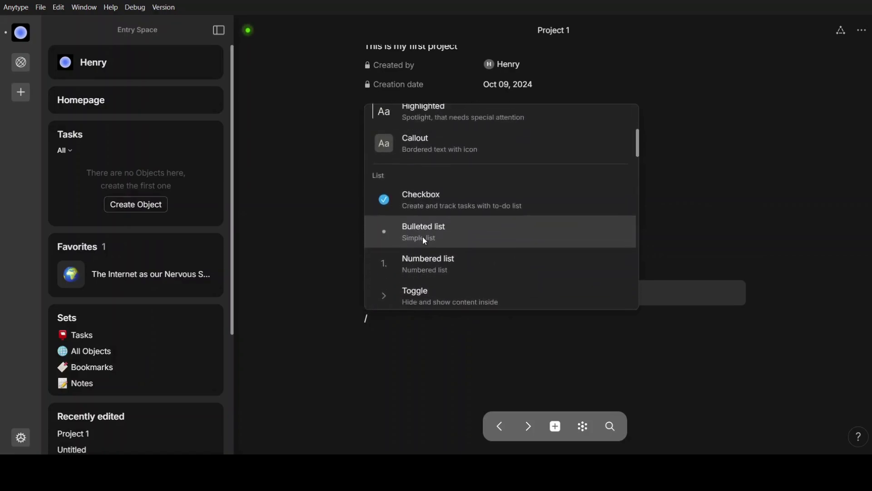
pyautogui.click(426, 168)
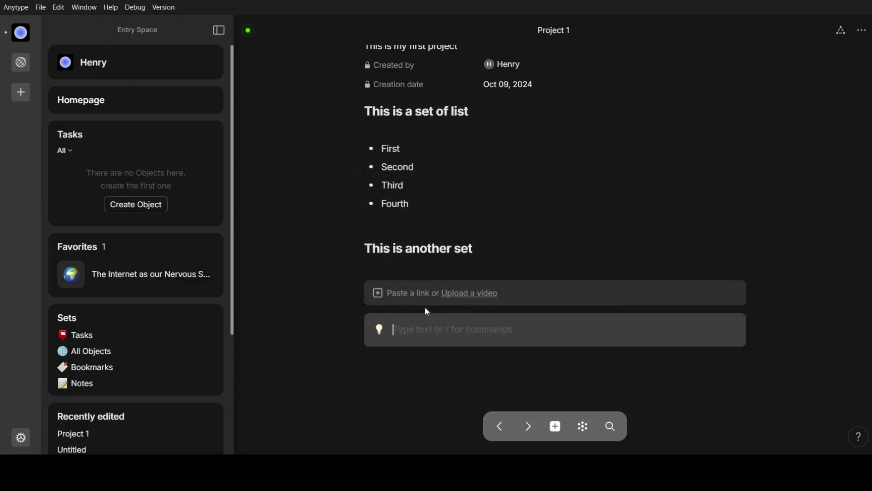
pyautogui.write('Hey!')
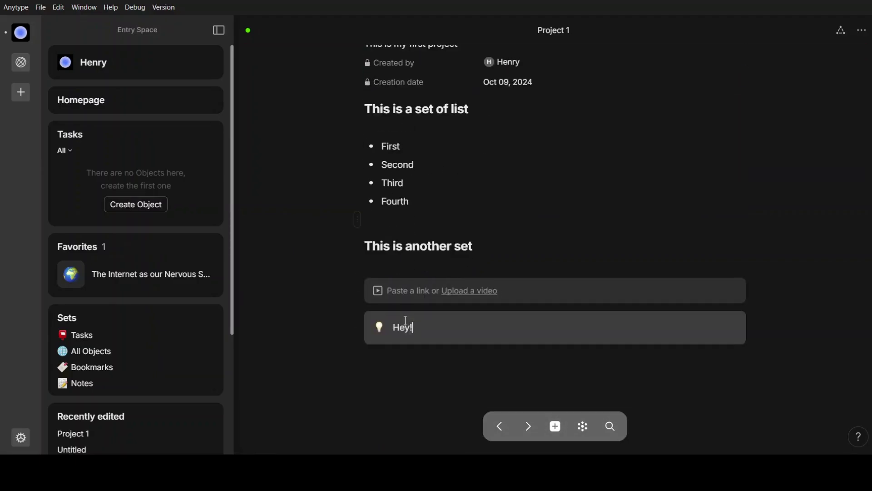
# Step: Create a new object in the empty Tasks widget and title it "This is a new task"
pyautogui.scroll(3, 405, 321)
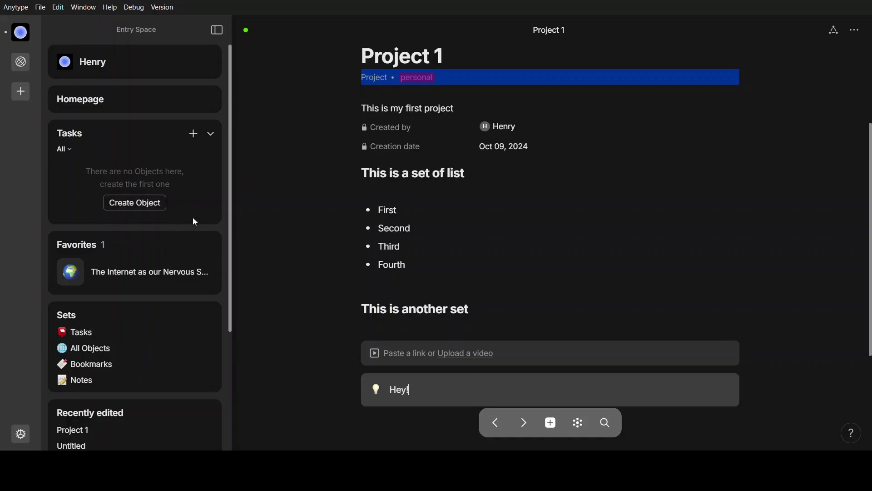
pyautogui.click(135, 203)
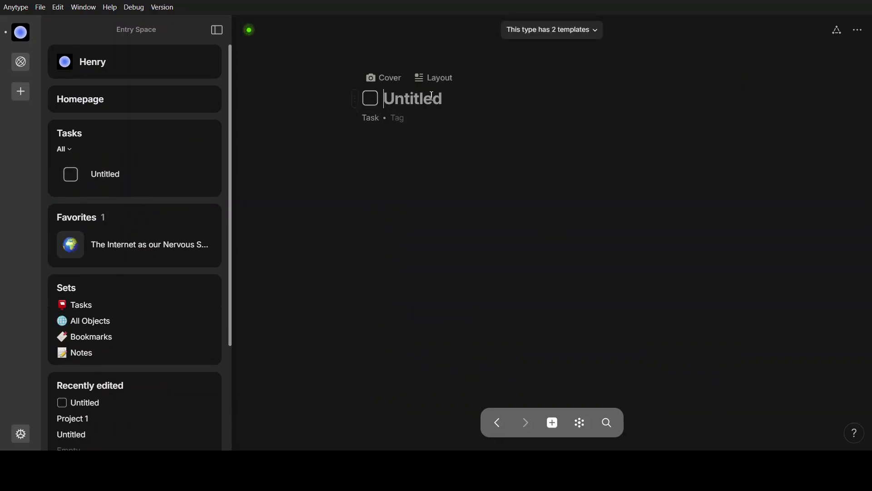
pyautogui.write('This')
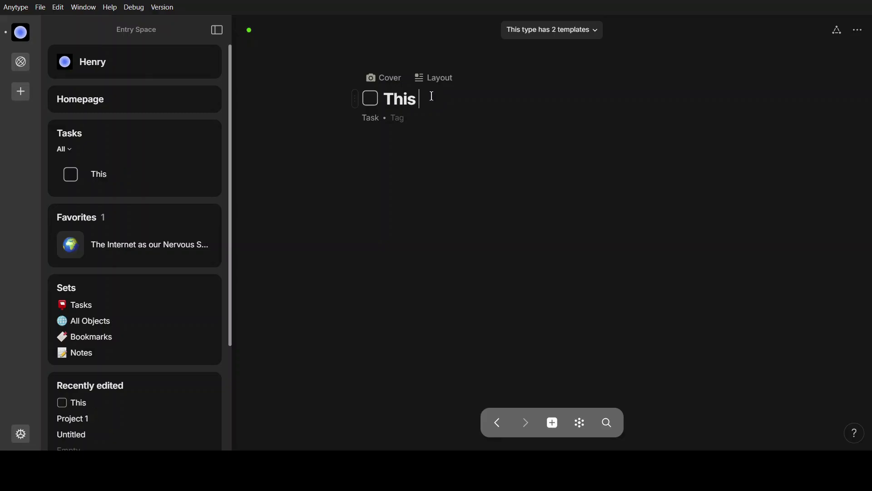
pyautogui.write(' is a new task')
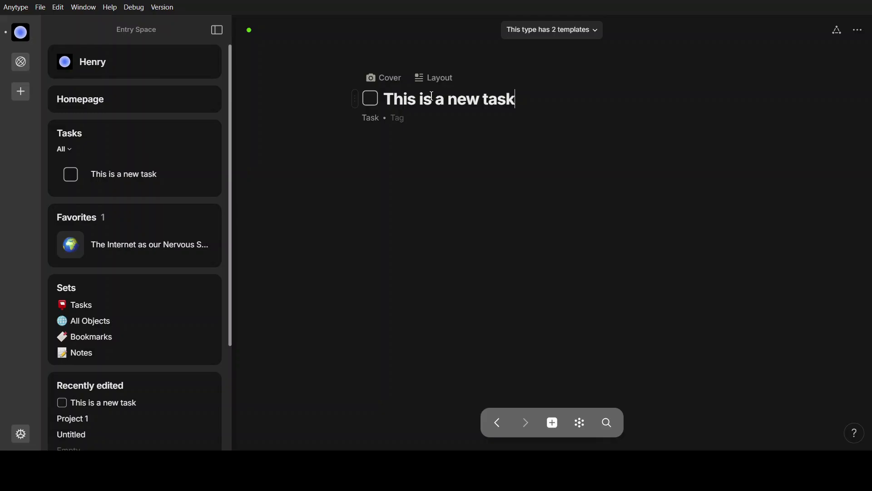
pyautogui.click(385, 100)
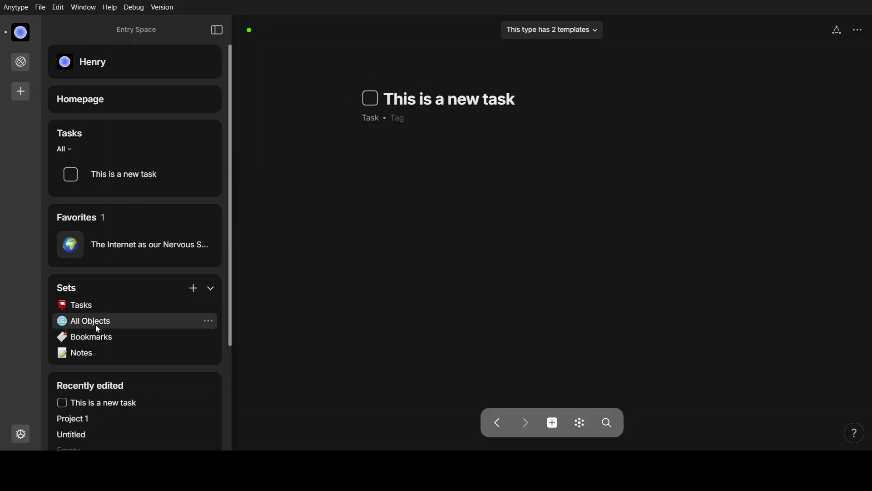
pyautogui.scroll(-2, 141, 335)
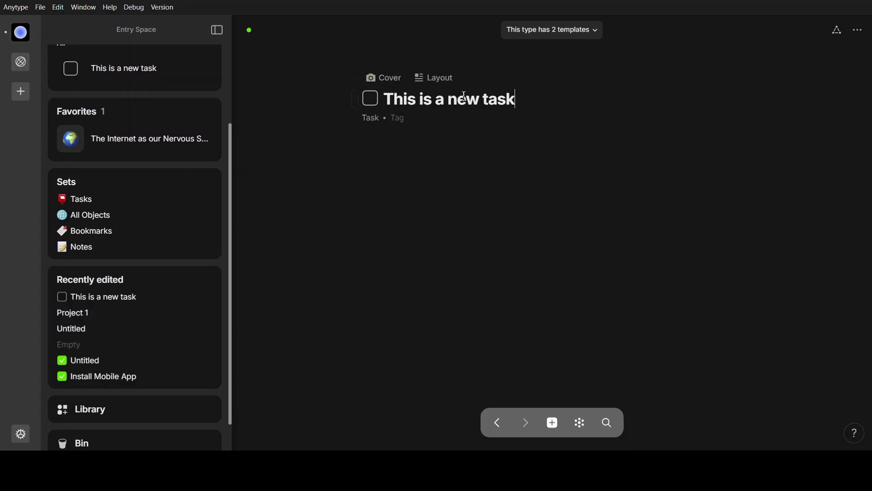
# Step: Mark the task "This is a new task" as done and show the Completed view of the Tasks set
pyautogui.scroll(1, 83, 127)
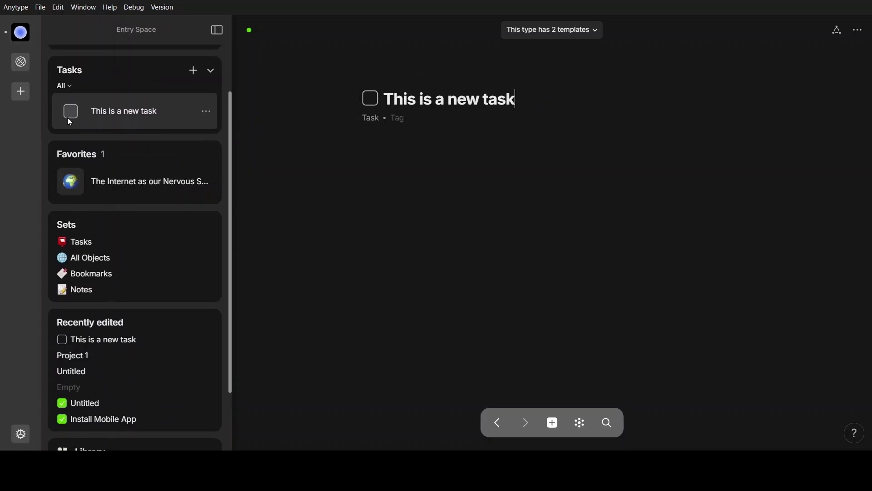
pyautogui.click(68, 118)
pyautogui.scroll(-2, 118, 257)
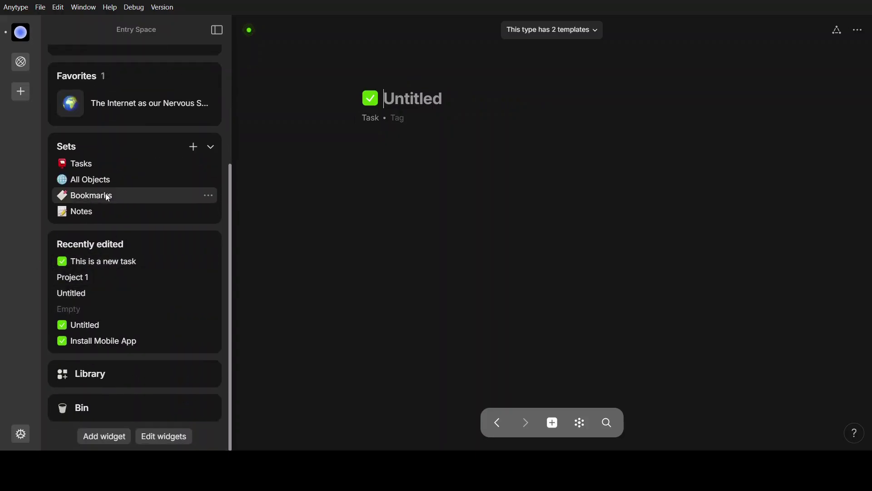
pyautogui.click(117, 168)
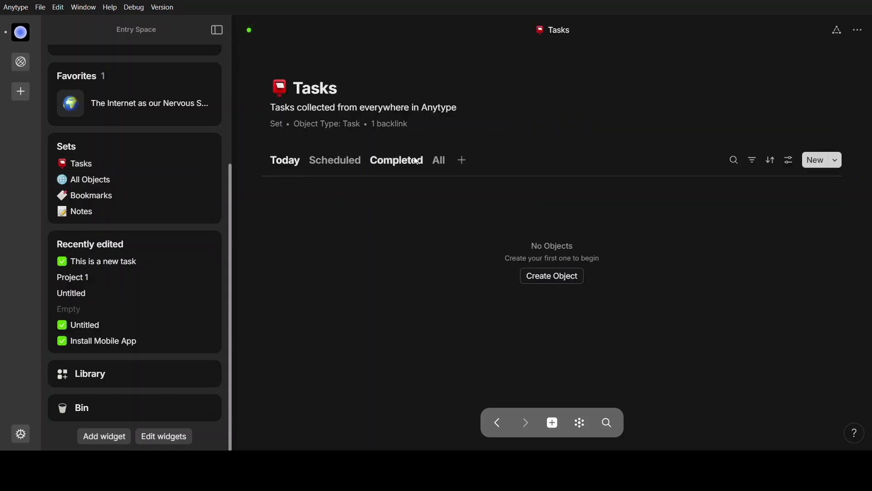
pyautogui.click(417, 161)
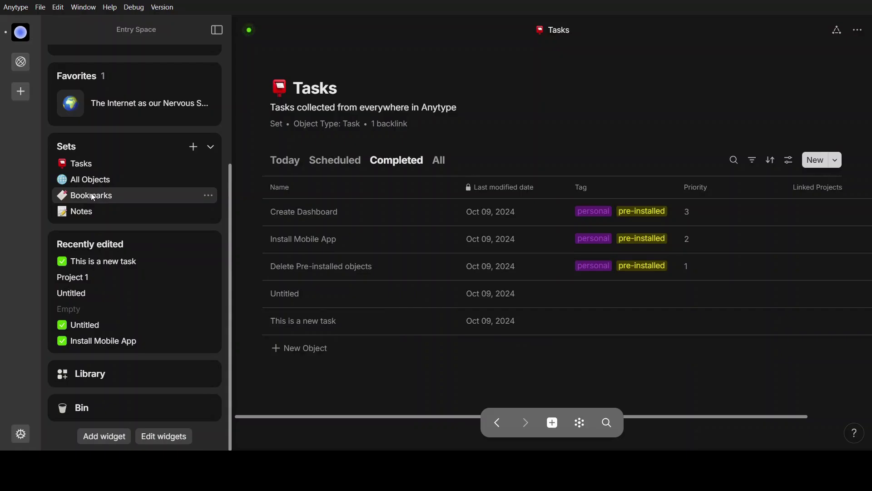
# Step: Create a task titled "Work Meeting" from the empty Tasks widget and give it a solid orange-red cover
pyautogui.scroll(4, 93, 196)
pyautogui.click(135, 202)
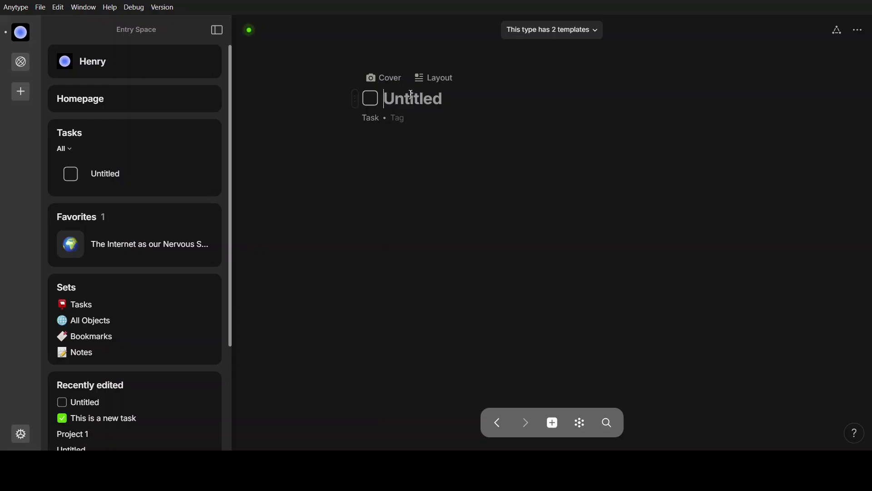
pyautogui.write('Work M')
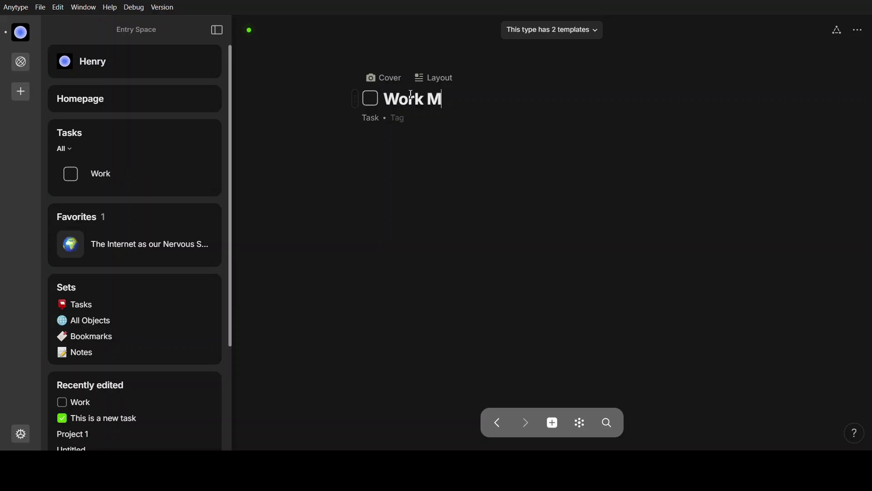
pyautogui.write('eeting')
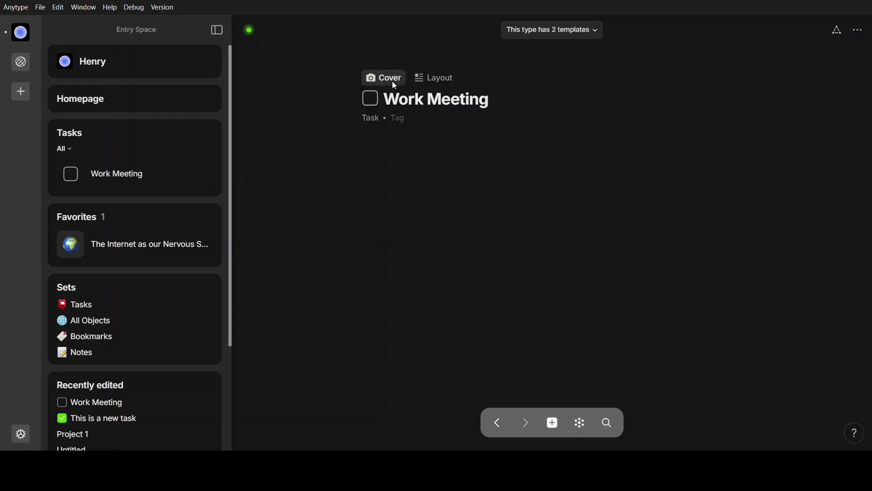
pyautogui.click(394, 83)
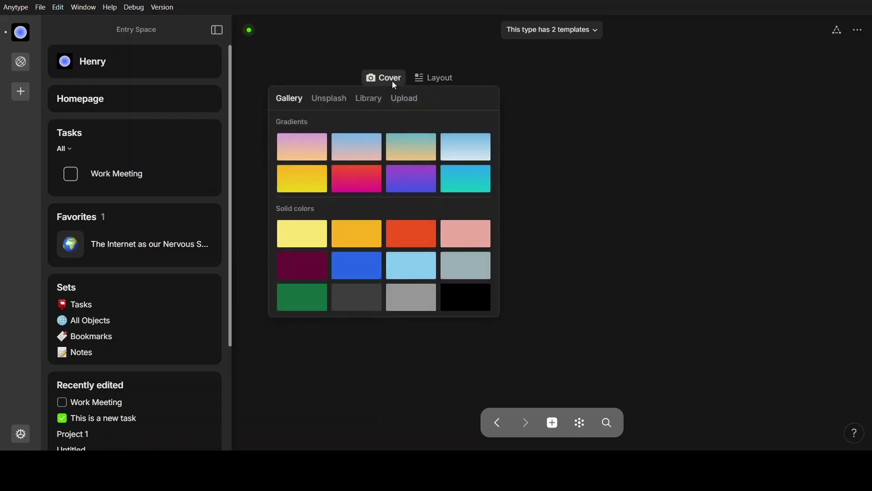
pyautogui.click(416, 229)
# Step: Try the Note layout on the Work Meeting task and return it to the Action layout
pyautogui.click(454, 211)
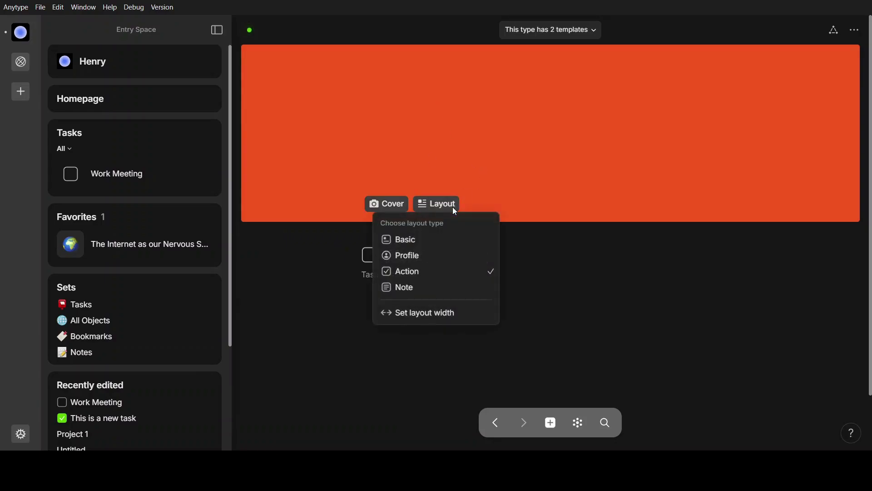
pyautogui.click(425, 286)
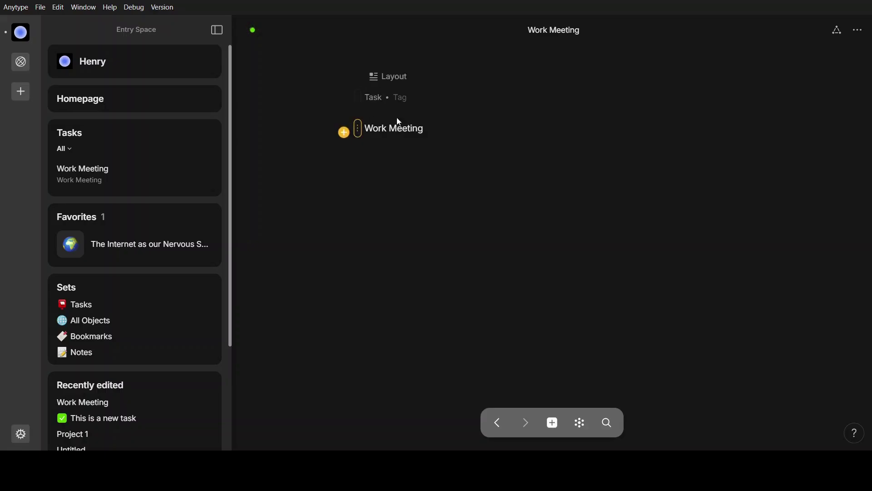
pyautogui.click(392, 74)
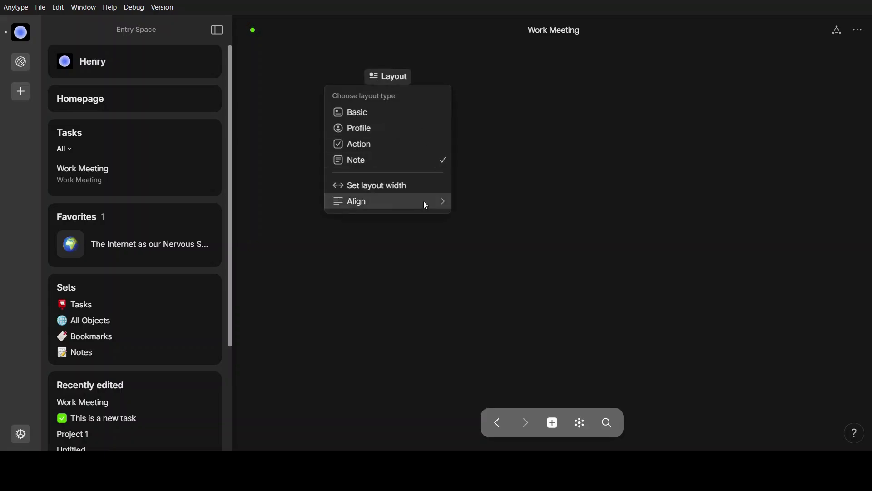
pyautogui.click(393, 145)
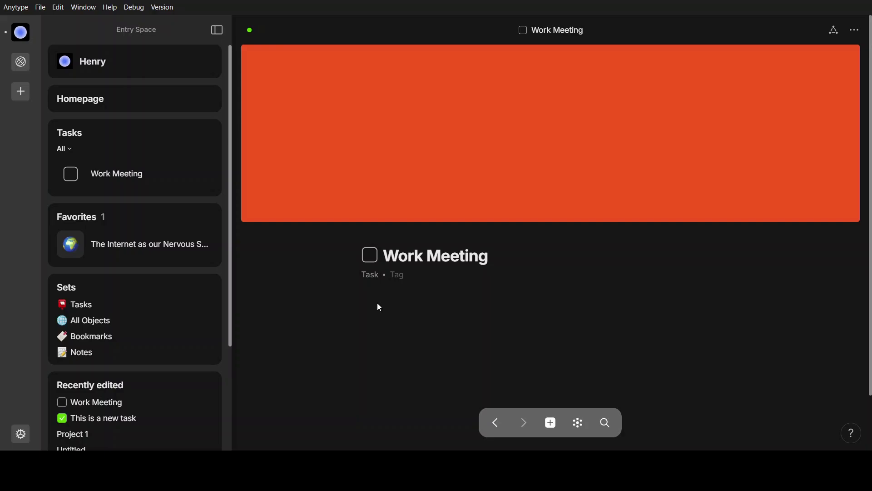
# Step: Assign the existing "personal" tag to the Work Meeting task
pyautogui.click(394, 276)
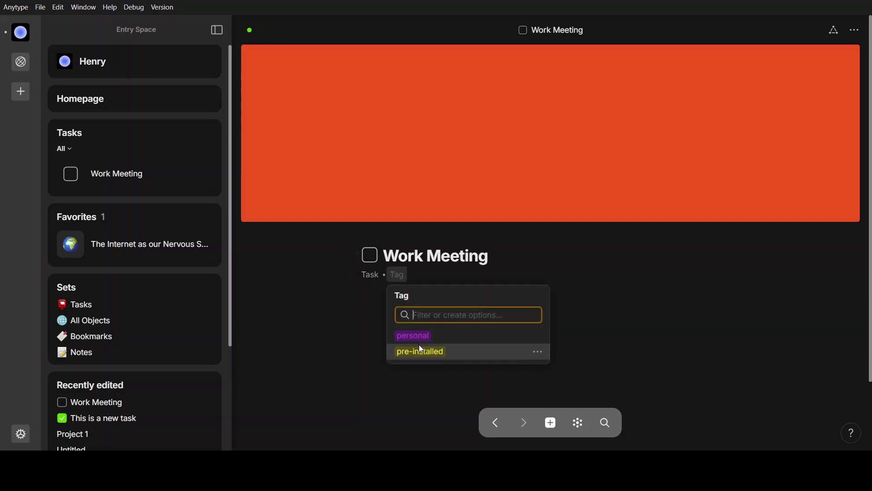
pyautogui.click(457, 341)
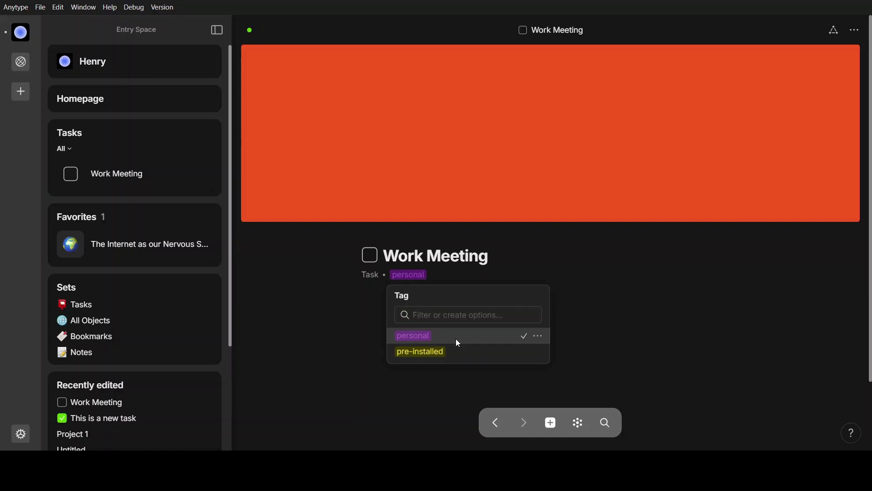
pyautogui.click(362, 298)
# Step: Add a Highlighted block to the Work Meeting task's body reading "You must attend at 5:00 PM"
pyautogui.click(389, 308)
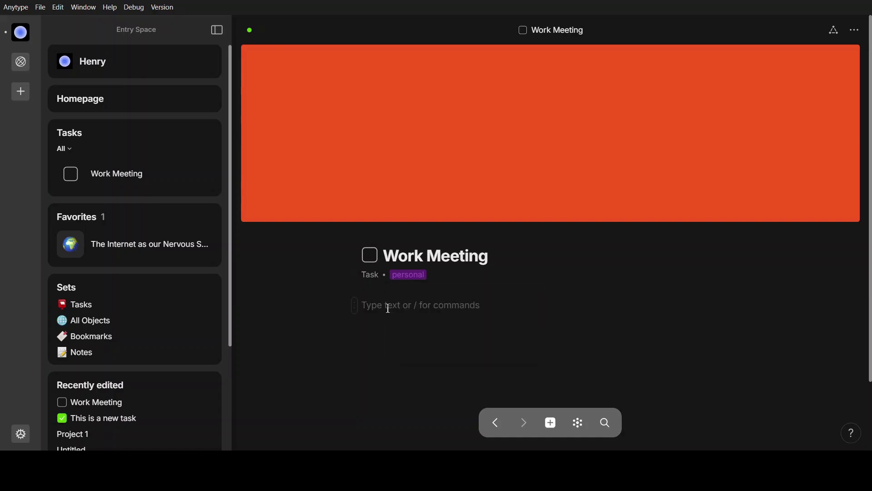
pyautogui.write('/')
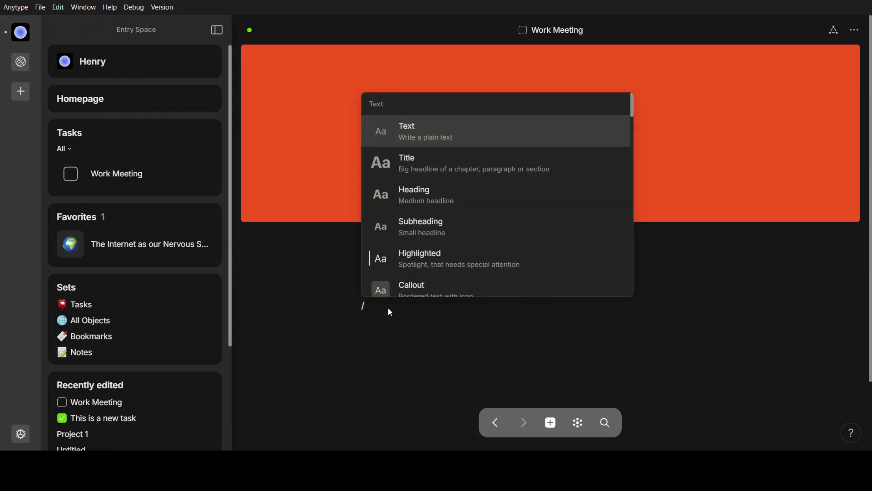
pyautogui.click(429, 259)
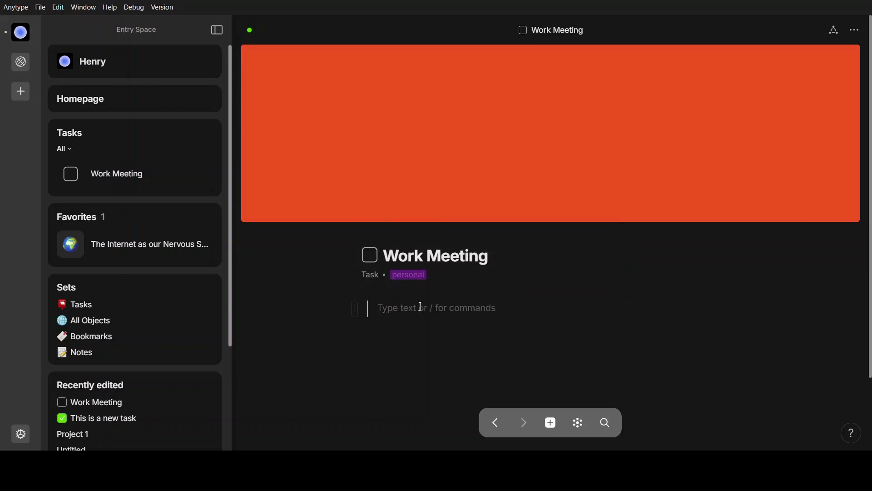
pyautogui.write('Y')
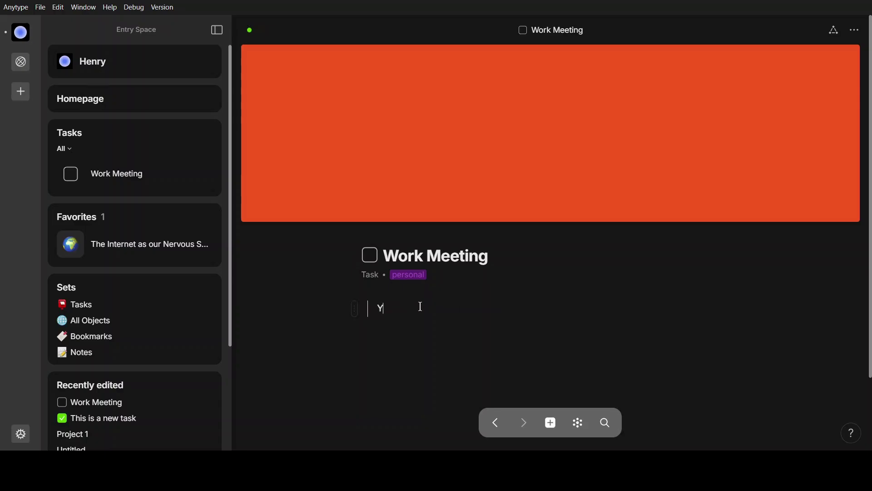
pyautogui.write('ou must attend at ')
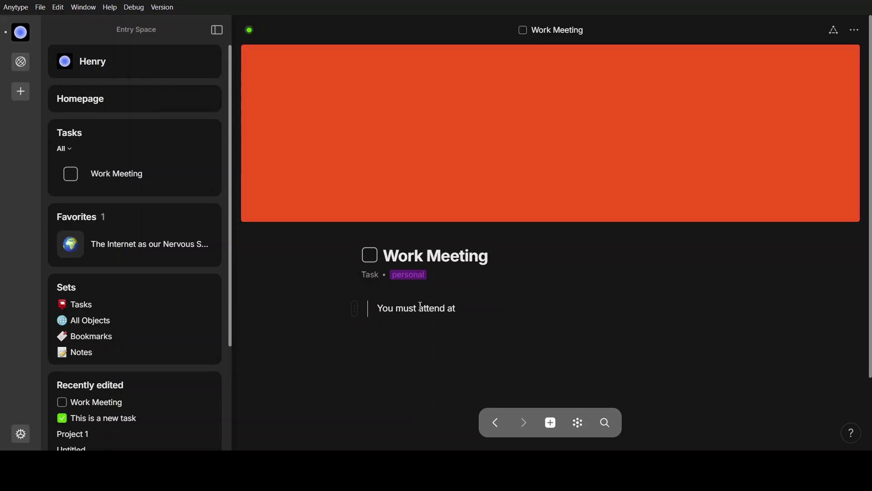
pyautogui.write('5:00 pm')
pyautogui.press('BackSpace')
pyautogui.press('BackSpace')
pyautogui.write('PM')
# Step: Add an indented line within the highlighted block, after a blank line, reading "What to do? Finish it before 4:10 PM."
pyautogui.press('Return')
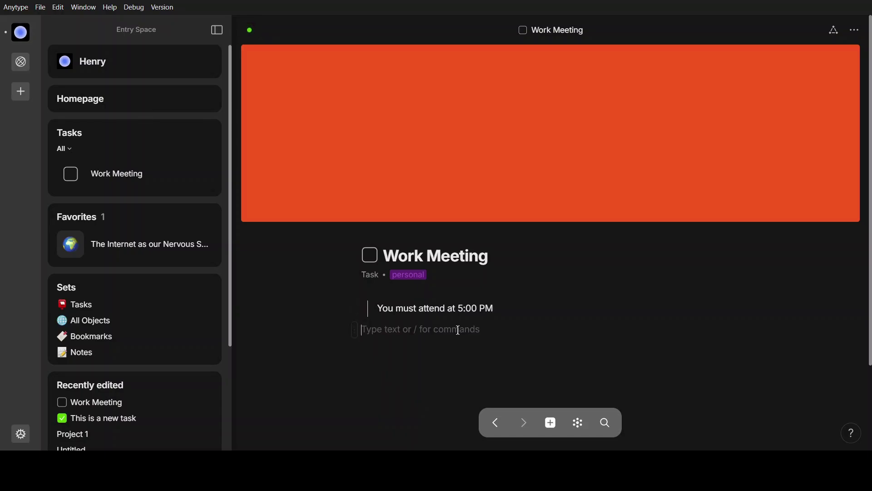
pyautogui.hotkey('shift', 'Return')
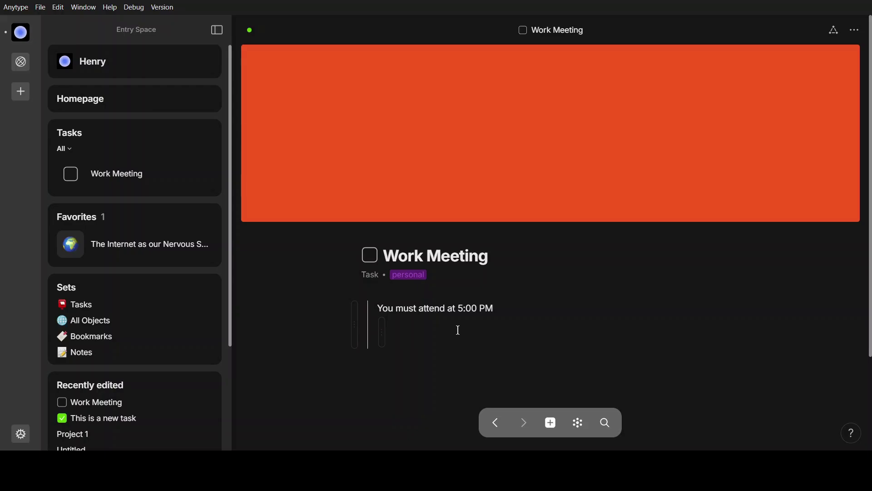
pyautogui.write('wh')
pyautogui.press('BackSpace')
pyautogui.press('BackSpace')
pyautogui.write('What to do? Finish')
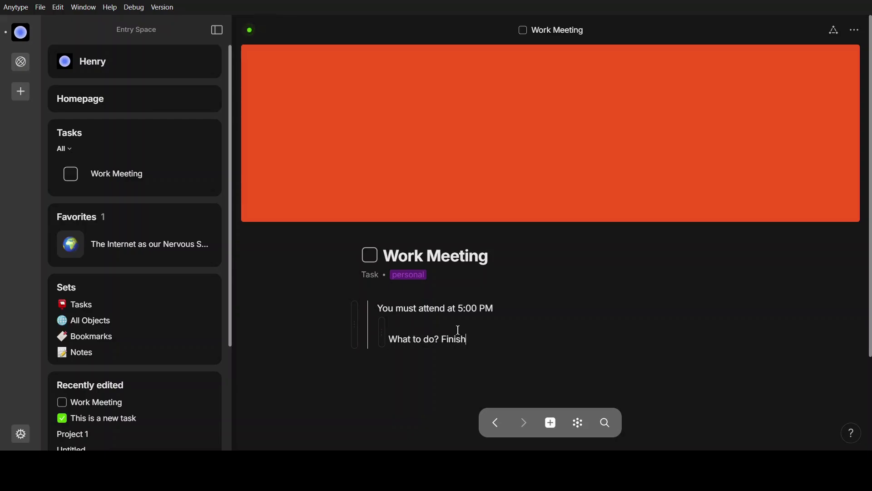
pyautogui.write(' it before 4:10 pm')
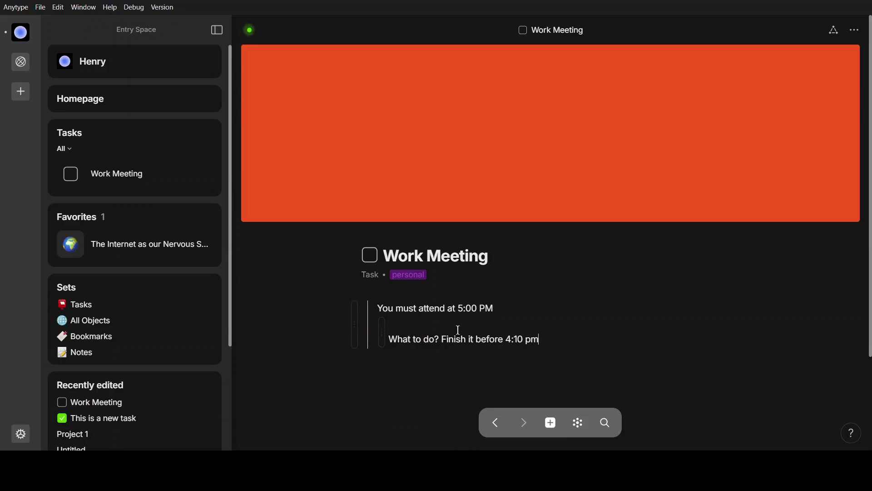
pyautogui.press('BackSpace')
pyautogui.press('BackSpace')
pyautogui.press('BackSpace')
pyautogui.write('PM.')
# Step: Mark the Work Meeting task as done and open the Tasks set to view the completed tasks
pyautogui.click(371, 257)
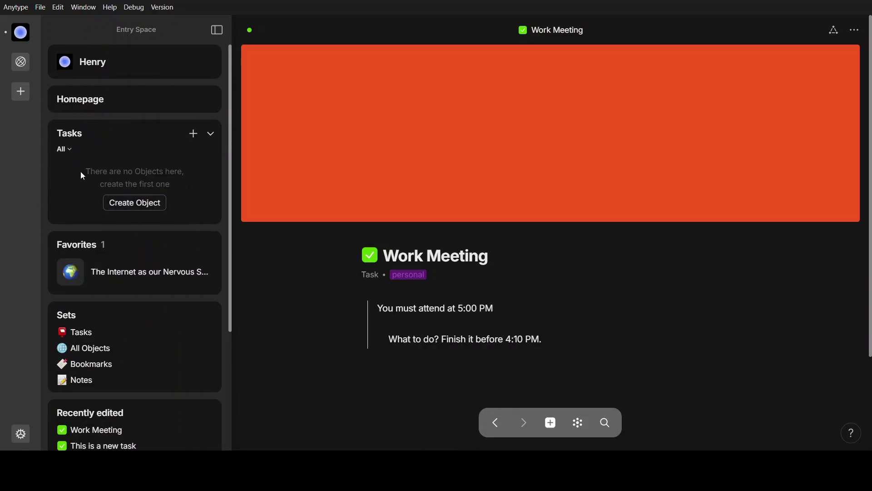
pyautogui.scroll(-3, 81, 173)
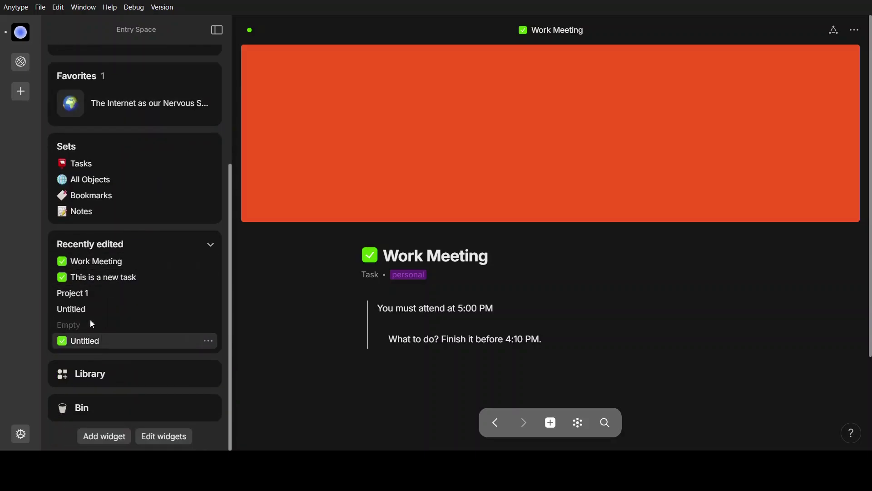
pyautogui.click(132, 169)
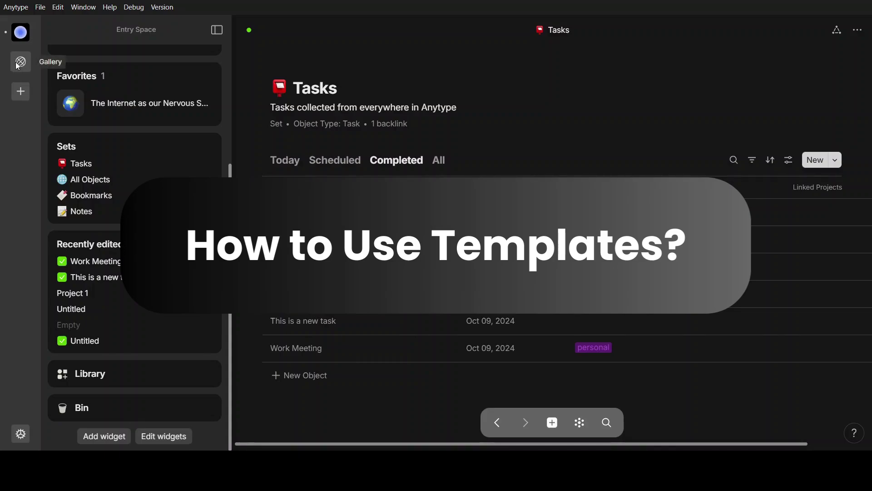
# Step: Install the Community Space experience from the gallery into the existing space and open its Read Me page from Favorites
pyautogui.click(18, 66)
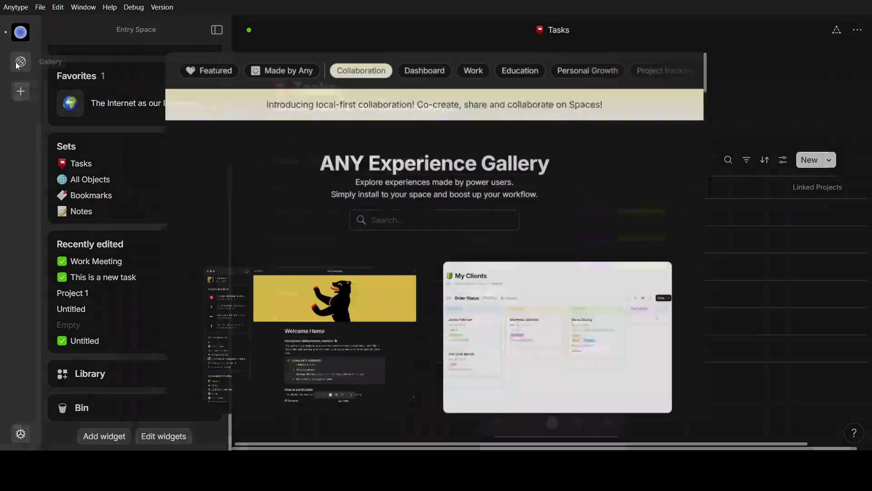
pyautogui.scroll(1, 381, 304)
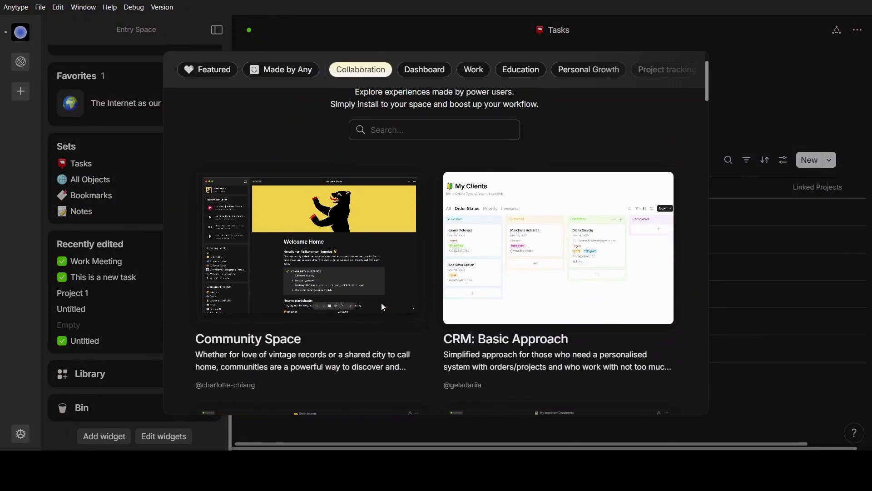
pyautogui.scroll(-3, 381, 306)
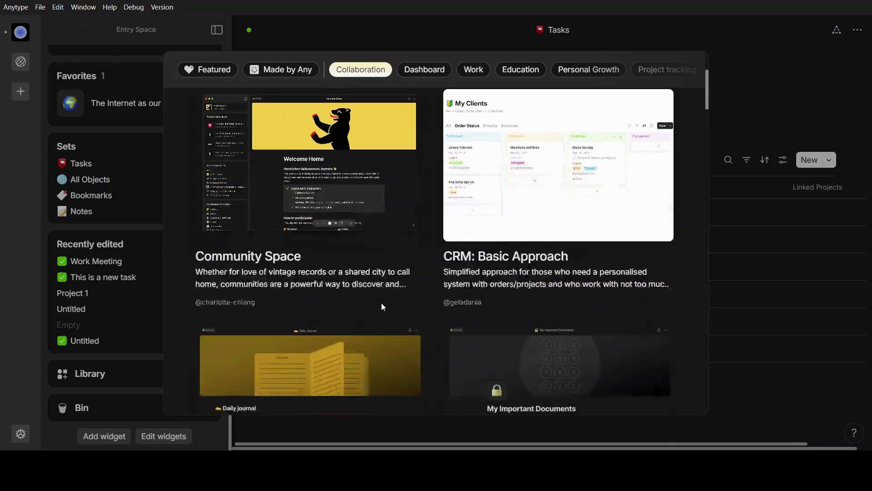
pyautogui.scroll(-3, 382, 306)
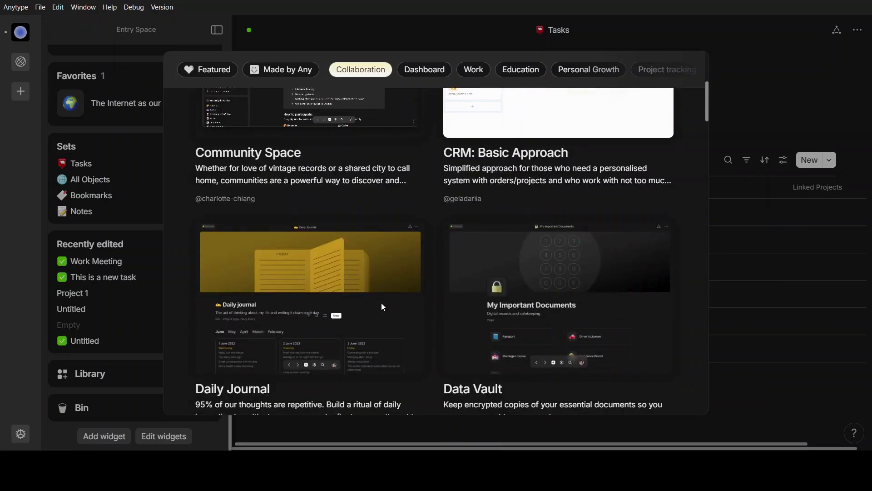
pyautogui.scroll(-1, 383, 307)
pyautogui.scroll(4, 383, 307)
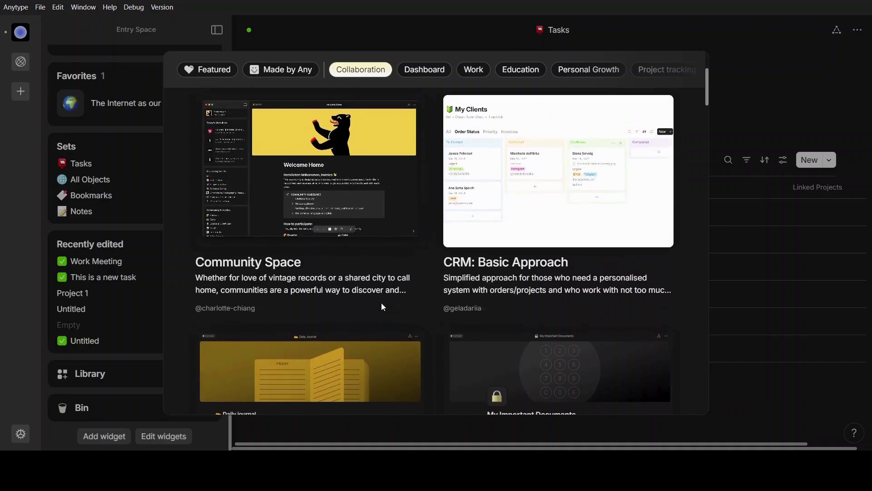
pyautogui.click(351, 255)
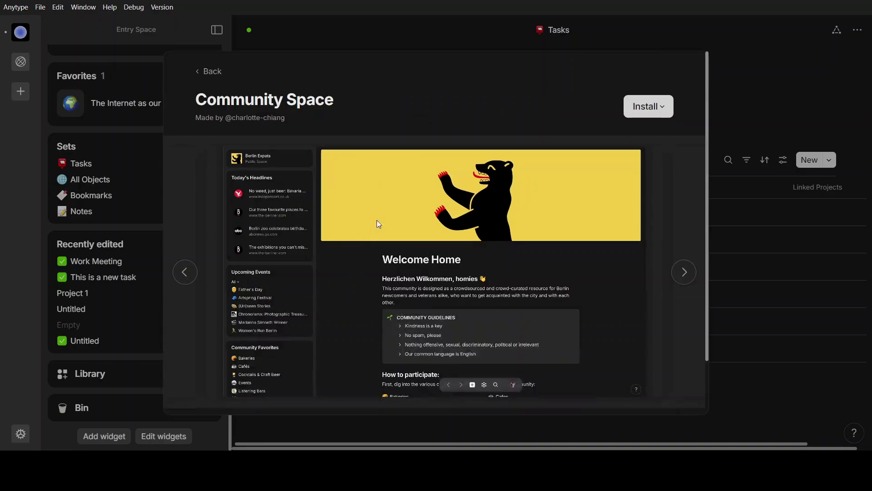
pyautogui.click(647, 114)
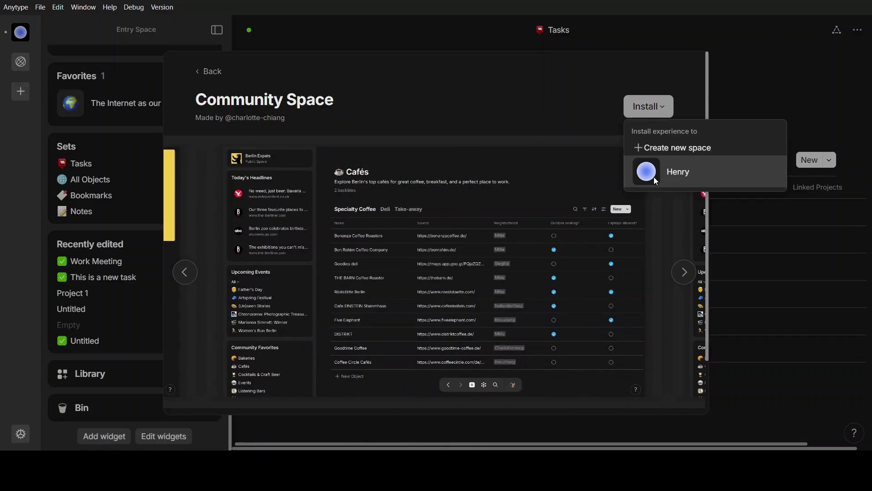
pyautogui.click(654, 180)
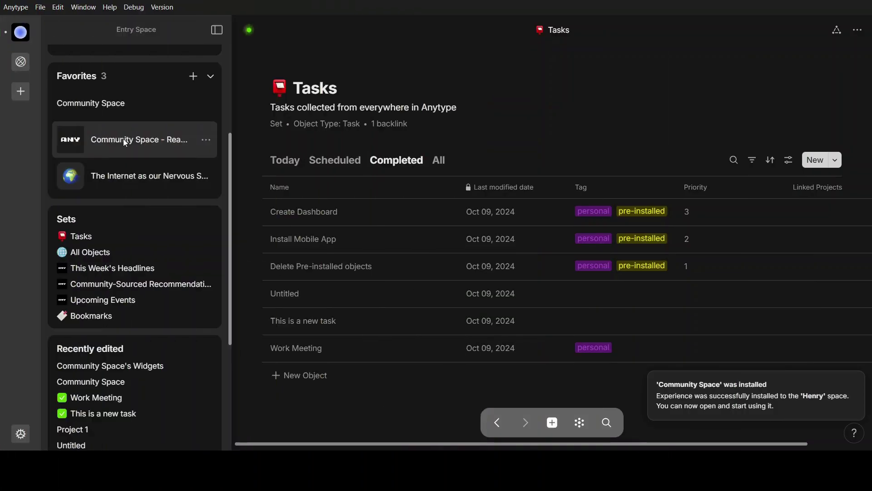
pyautogui.click(115, 138)
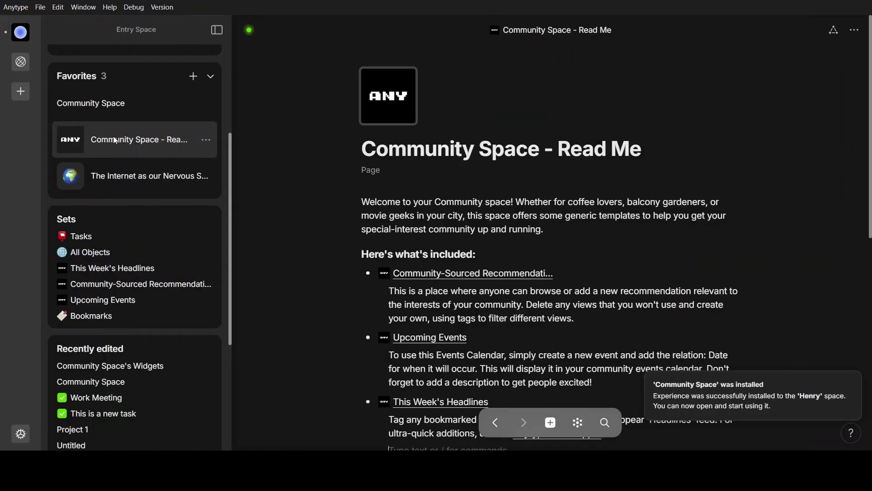
# Step: Open the Community Space collection from Favorites and look through its list of objects
pyautogui.scroll(-2, 555, 282)
pyautogui.scroll(2, 555, 282)
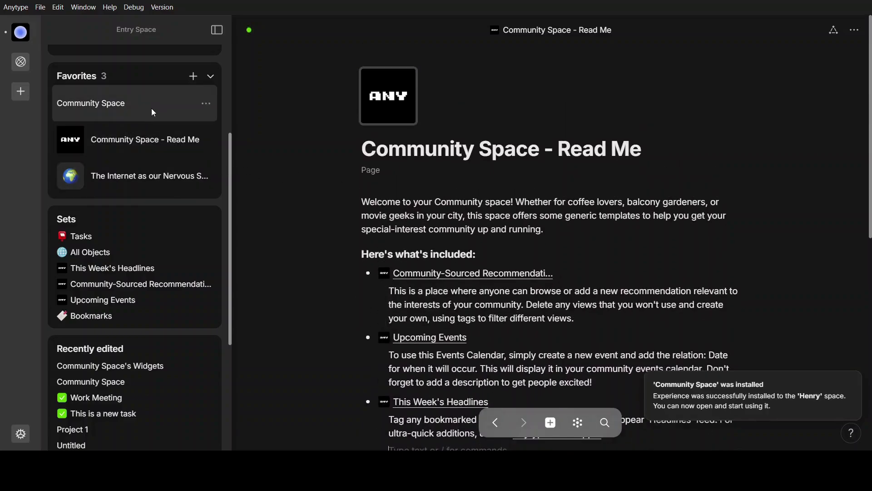
pyautogui.click(156, 113)
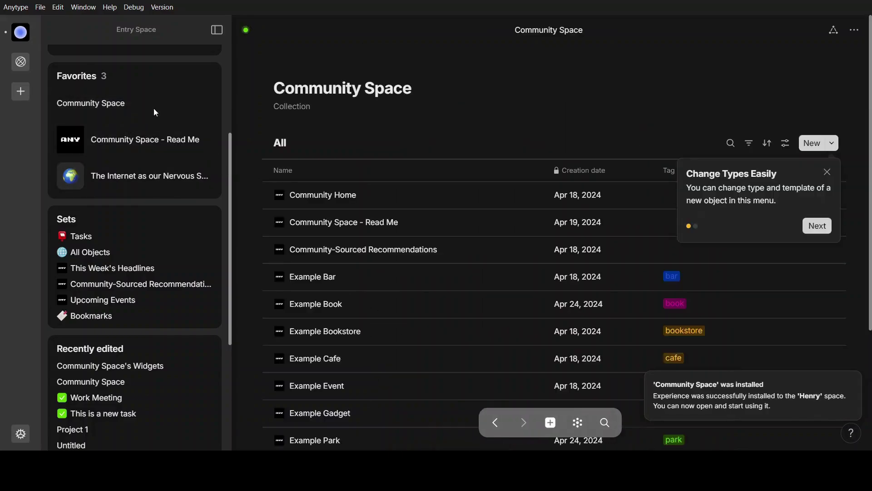
pyautogui.scroll(-1, 501, 272)
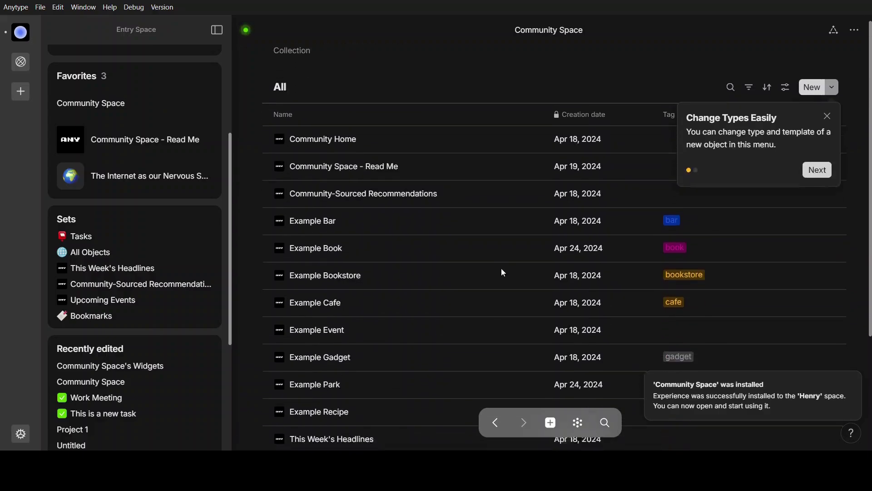
pyautogui.scroll(-2, 491, 219)
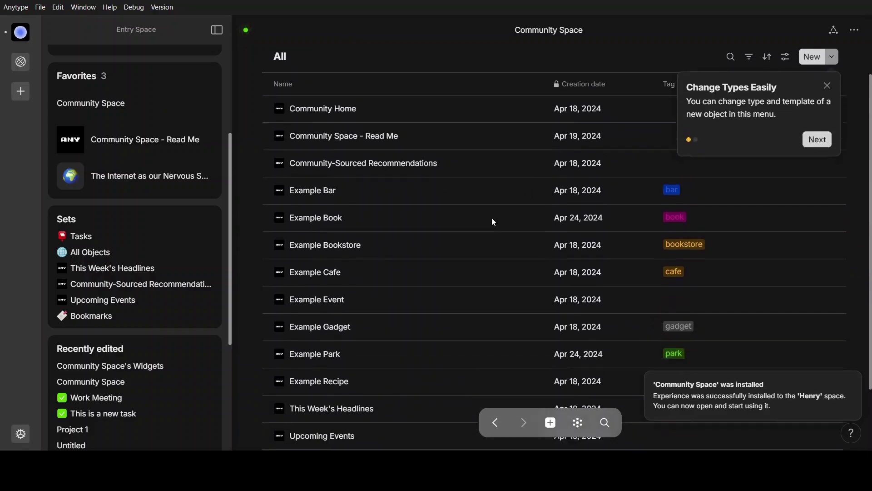
pyautogui.scroll(3, 492, 219)
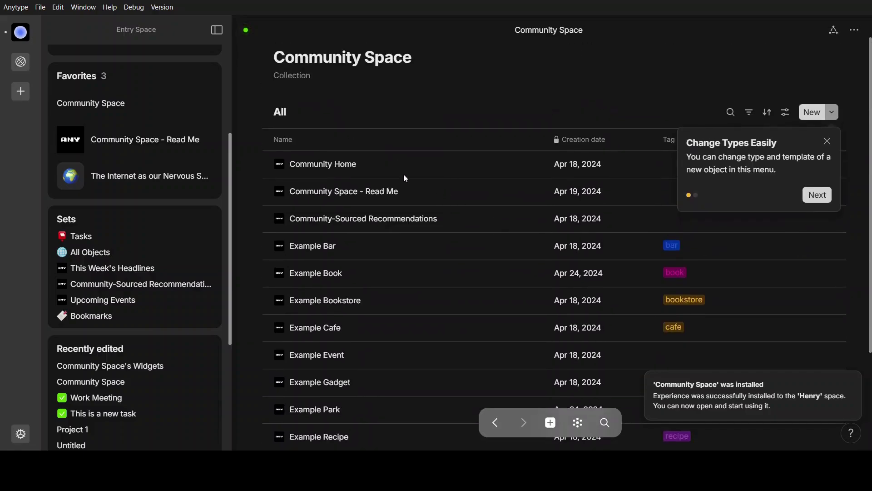
# Step: Open the Community Home page and examine its introduction, community guidelines and participation sections
pyautogui.click(378, 171)
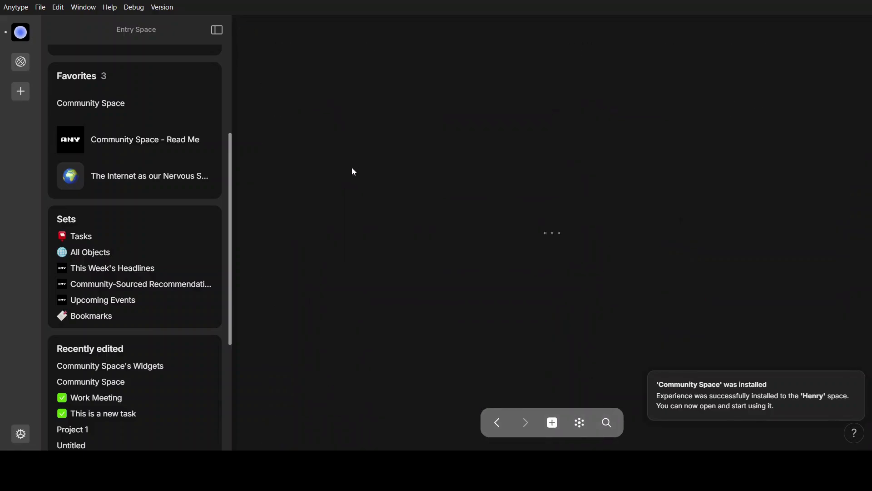
pyautogui.scroll(-4, 374, 215)
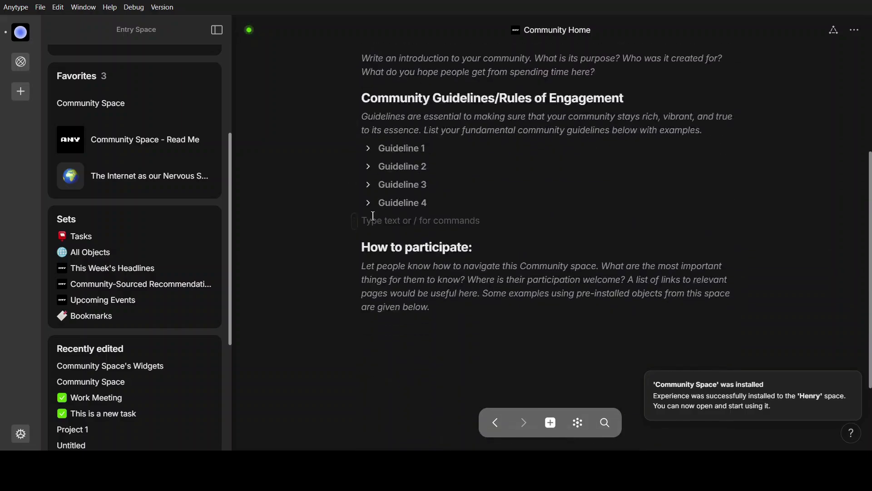
pyautogui.scroll(3, 374, 216)
pyautogui.scroll(1, 372, 215)
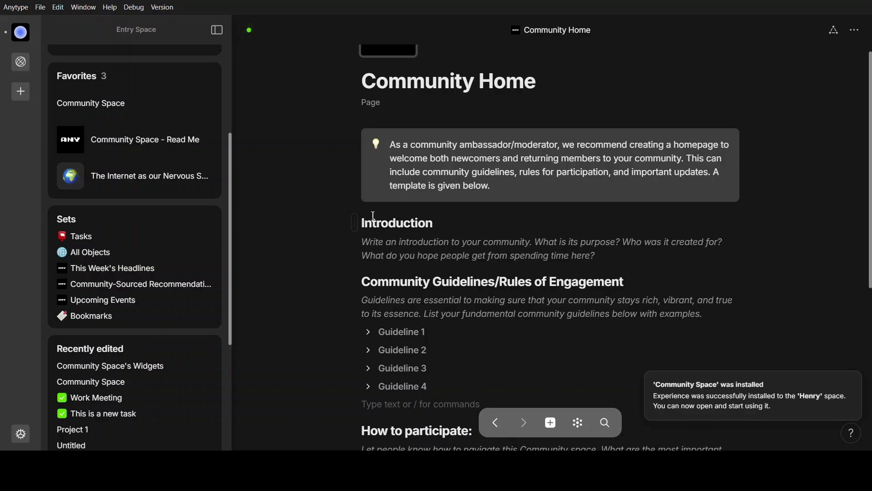
pyautogui.scroll(-1, 374, 216)
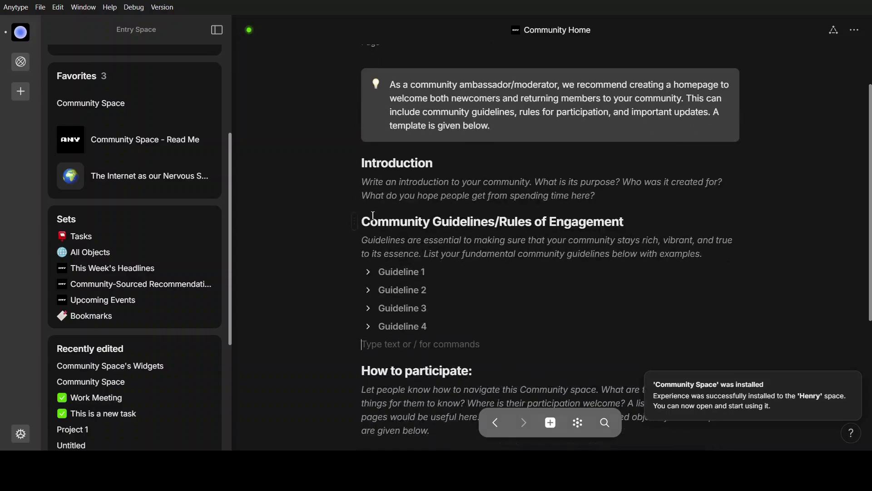
pyautogui.scroll(1, 516, 205)
pyautogui.scroll(-1, 516, 206)
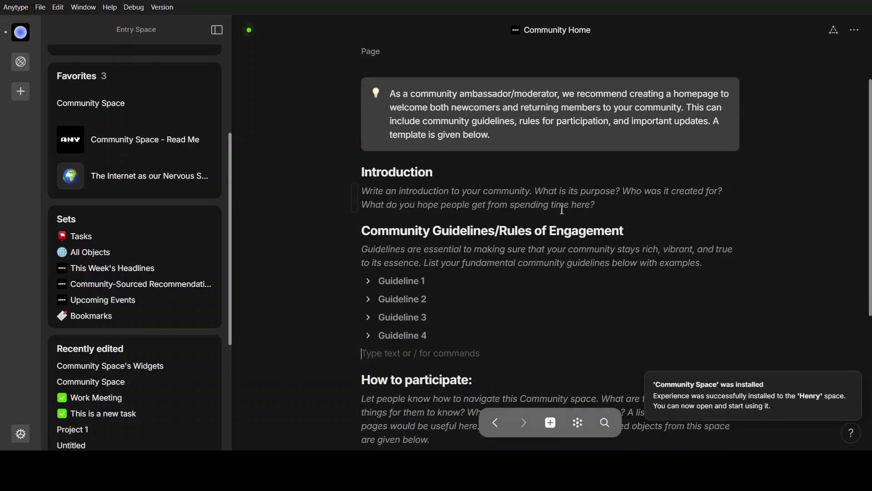
pyautogui.click(605, 206)
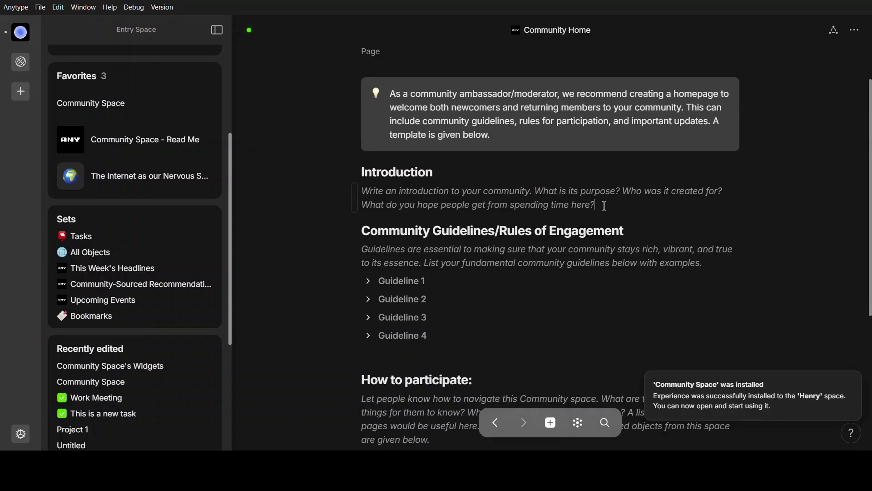
pyautogui.moveTo(605, 206); pyautogui.dragTo(361, 211)
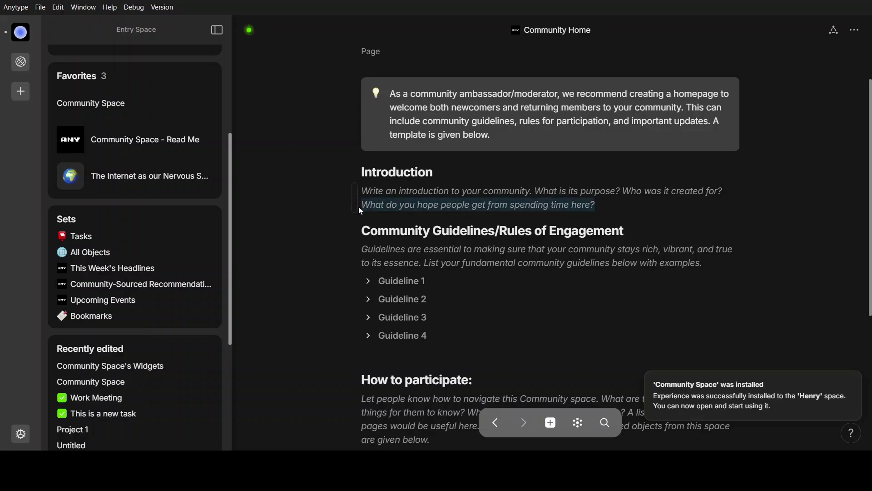
pyautogui.tripleClick(437, 335)
pyautogui.moveTo(427, 335); pyautogui.dragTo(403, 335)
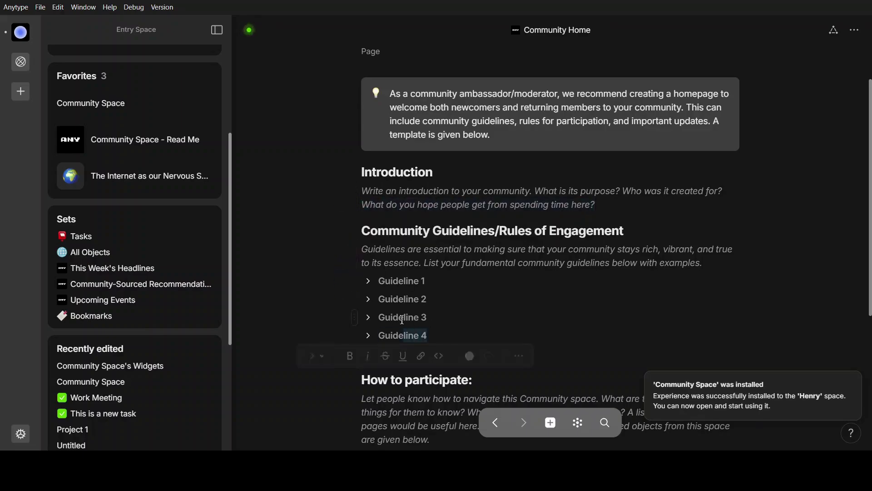
pyautogui.scroll(3, 402, 319)
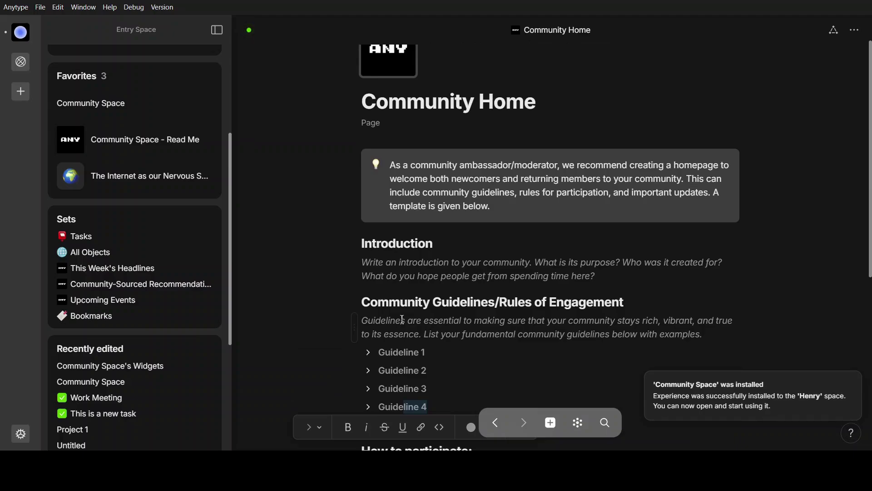
# Step: Return to the Community Space collection, view the Example Book page and go back to the collection
pyautogui.click(496, 424)
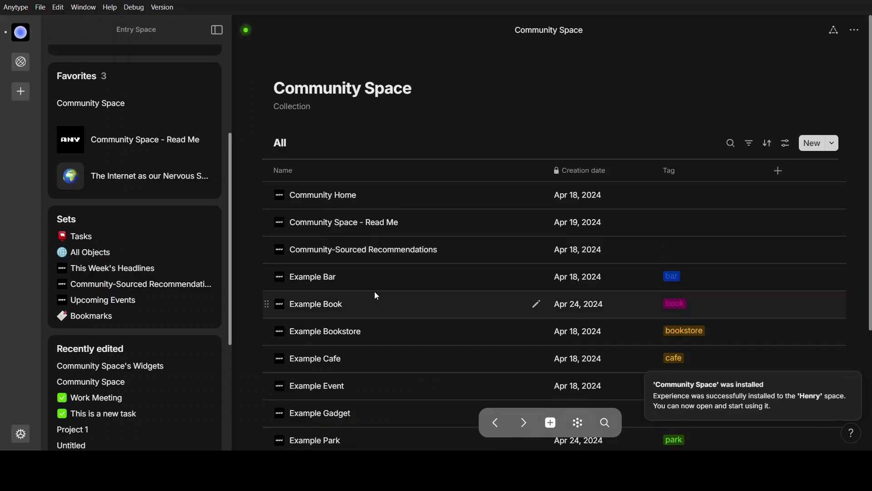
pyautogui.scroll(-3, 375, 294)
pyautogui.scroll(-3, 388, 241)
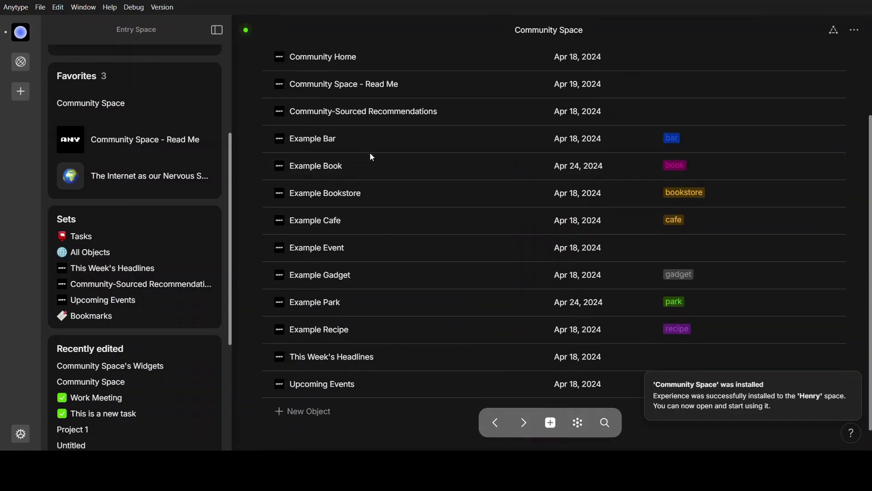
pyautogui.click(379, 174)
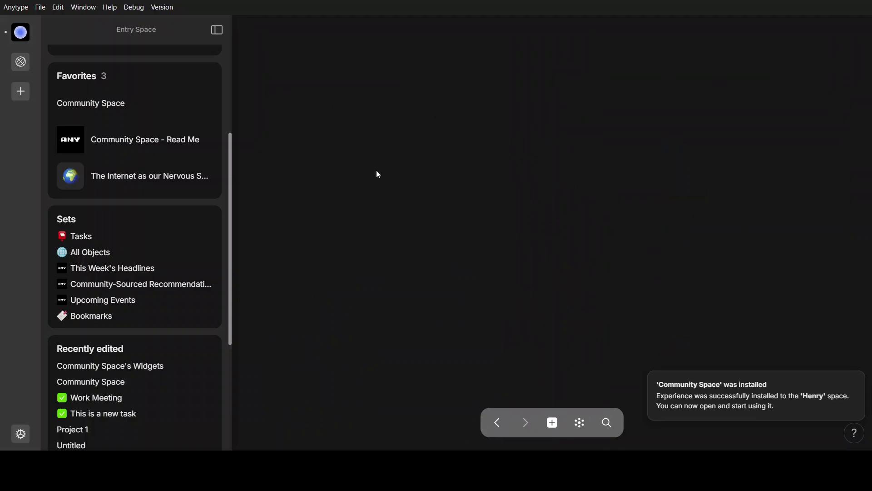
pyautogui.scroll(-2, 436, 250)
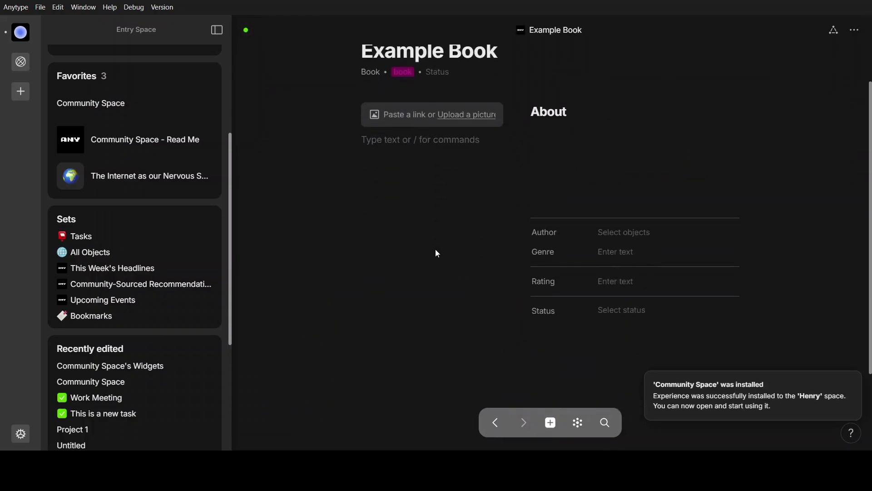
pyautogui.click(492, 421)
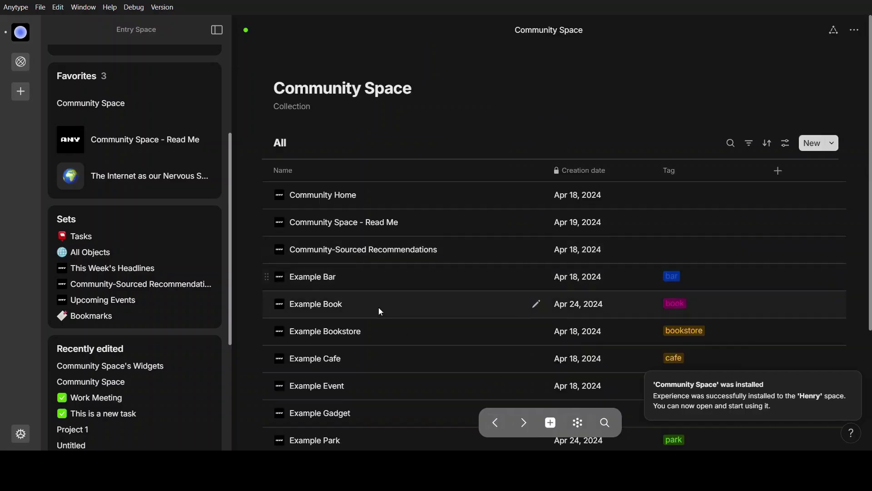
# Step: View the Example Cafe page, then return to the Community Space collection and look through its remaining objects
pyautogui.click(341, 293)
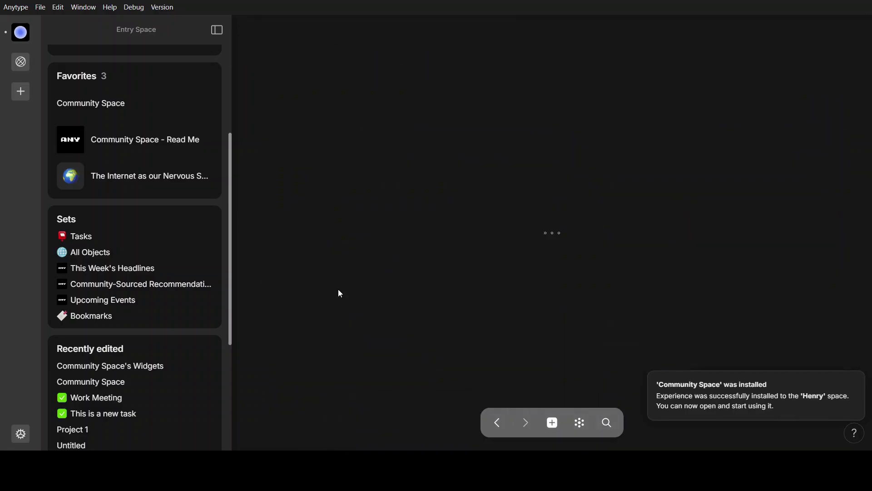
pyautogui.click(497, 423)
pyautogui.scroll(-1, 319, 255)
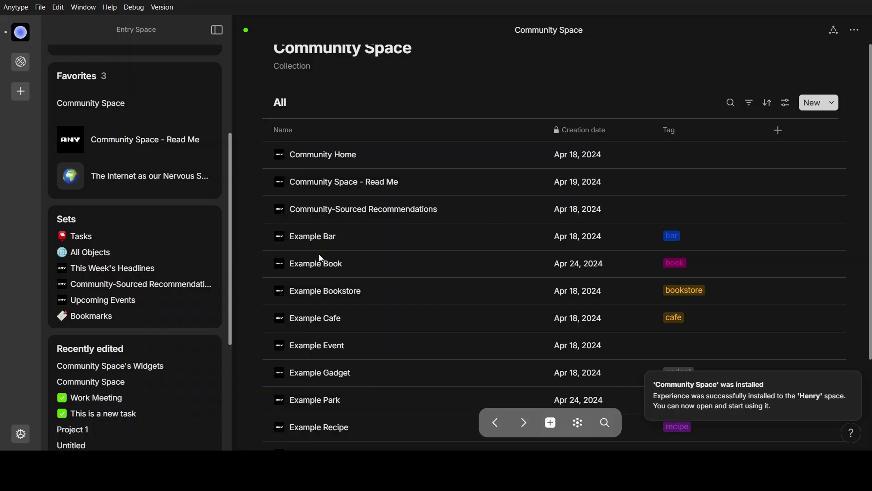
pyautogui.scroll(-3, 321, 259)
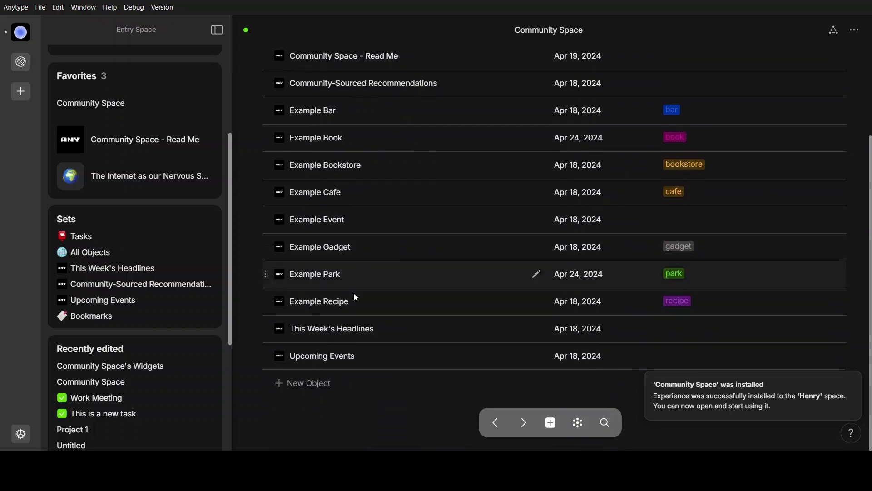
# Step: Create a new empty note and review the widgets in the sidebar
pyautogui.hotkey('ctrl', 'n')
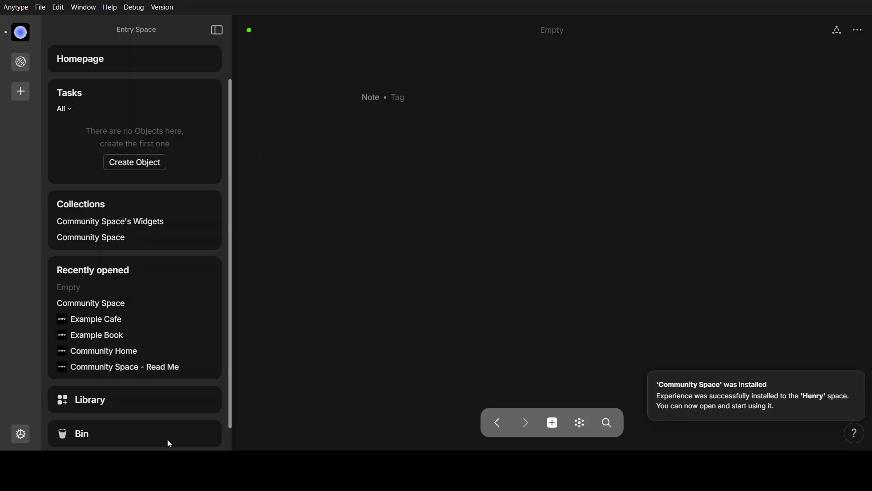
pyautogui.scroll(-1, 168, 236)
pyautogui.scroll(2, 168, 235)
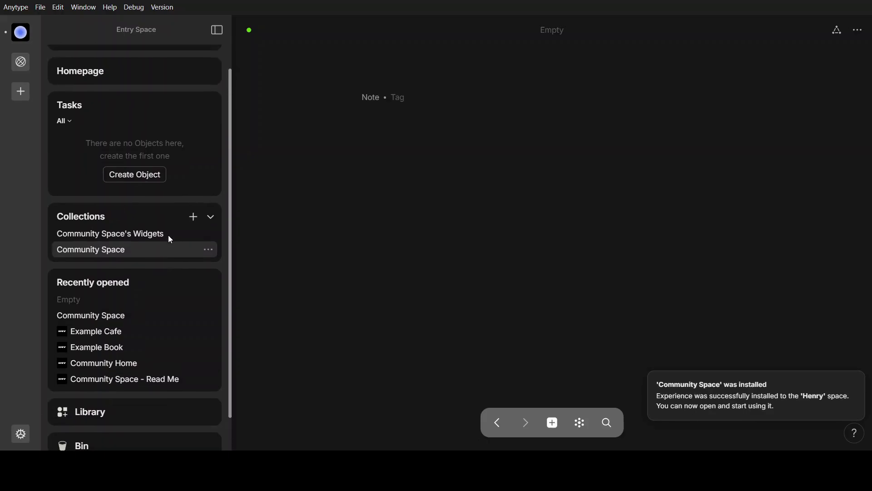
pyautogui.scroll(1, 162, 128)
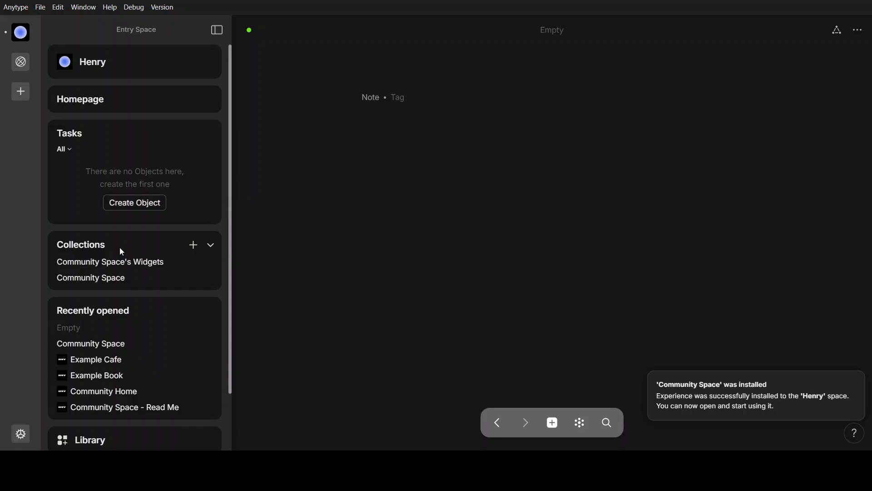
pyautogui.scroll(-3, 121, 250)
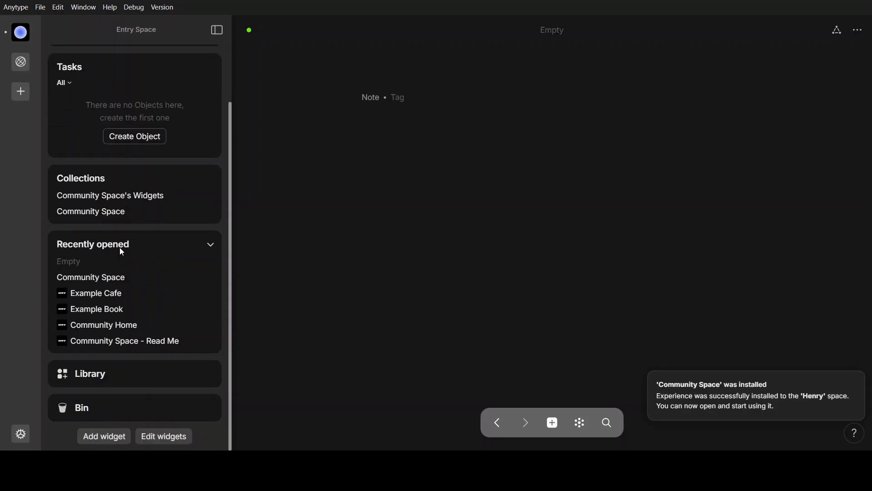
# Step: Add the Tasks set as another sidebar widget and compare it with the existing widgets
pyautogui.click(114, 439)
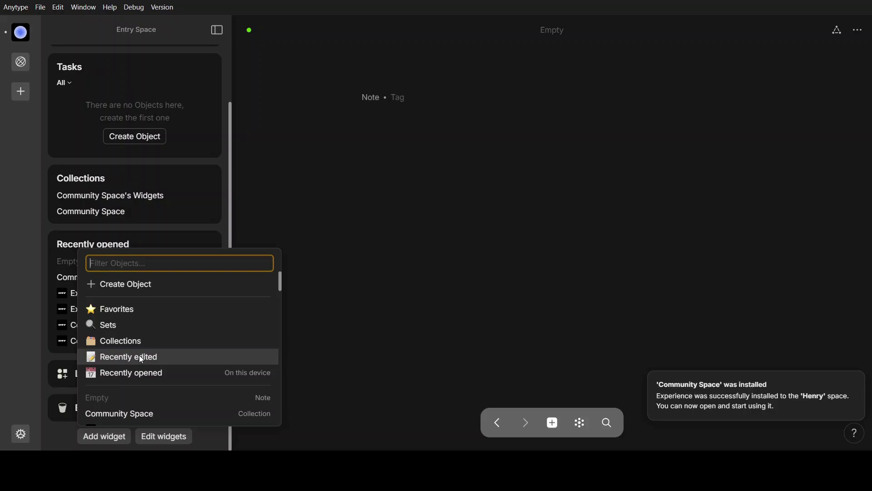
pyautogui.scroll(-2, 142, 360)
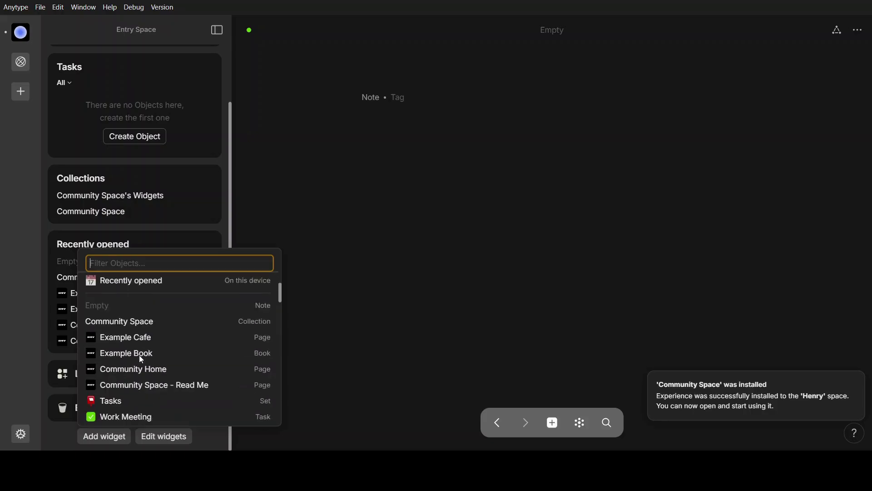
pyautogui.click(148, 404)
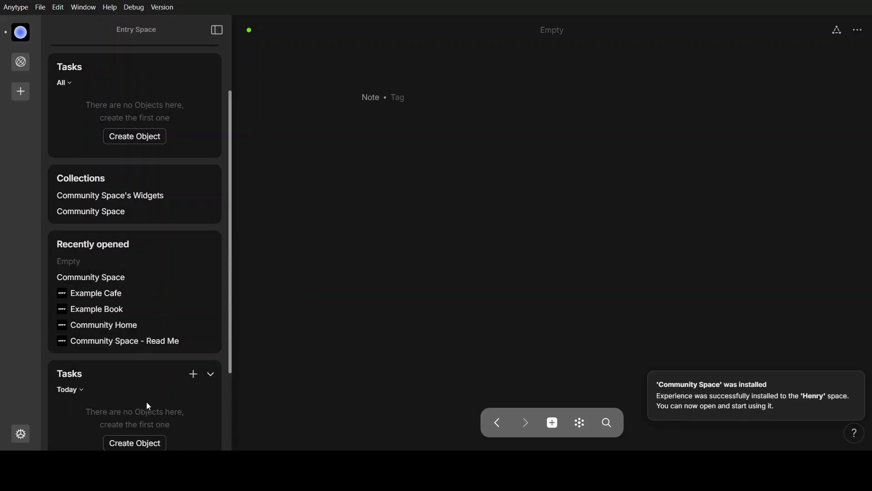
pyautogui.scroll(-1, 148, 405)
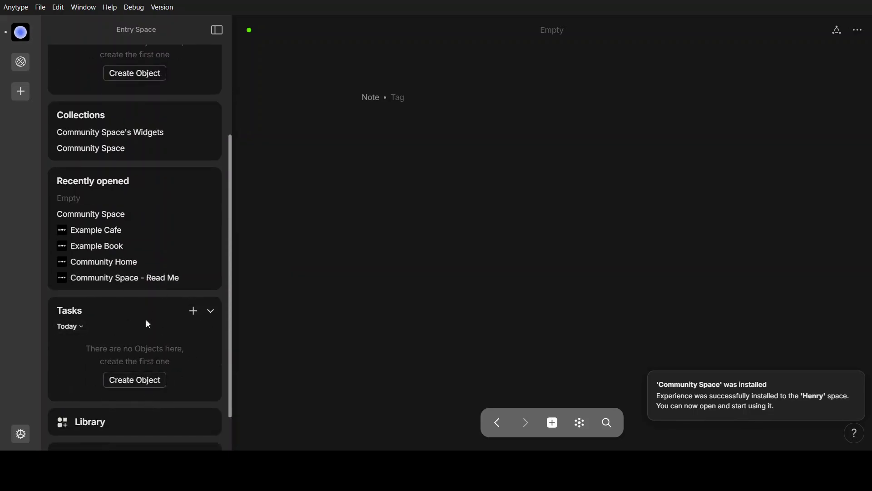
pyautogui.scroll(2, 127, 335)
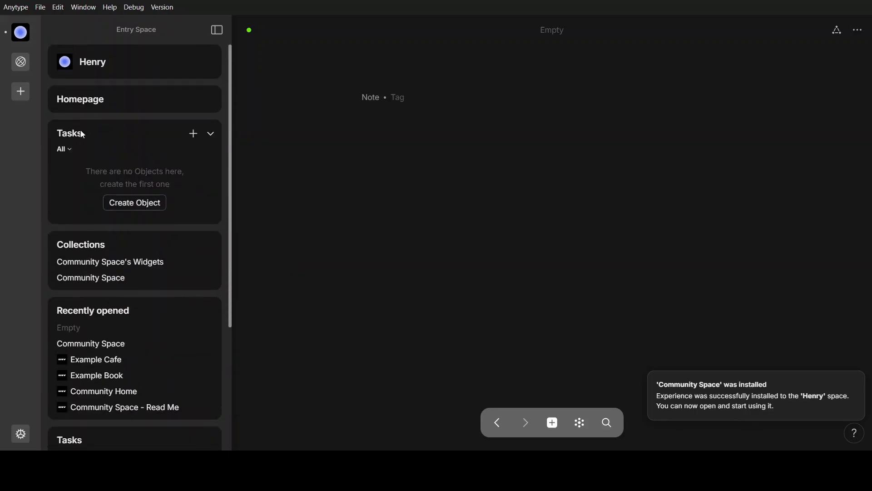
pyautogui.scroll(-3, 149, 403)
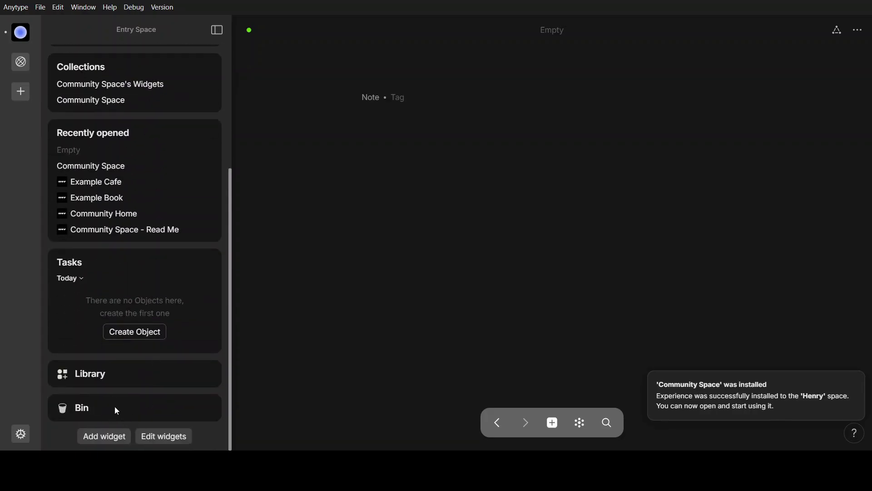
# Step: Remove the Tasks widget with the Today view from the sidebar and finish editing the widgets
pyautogui.click(146, 435)
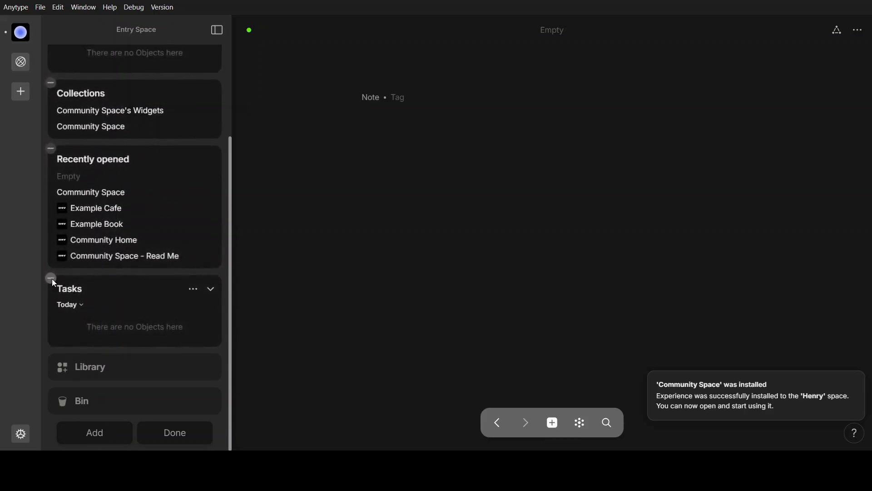
pyautogui.click(52, 279)
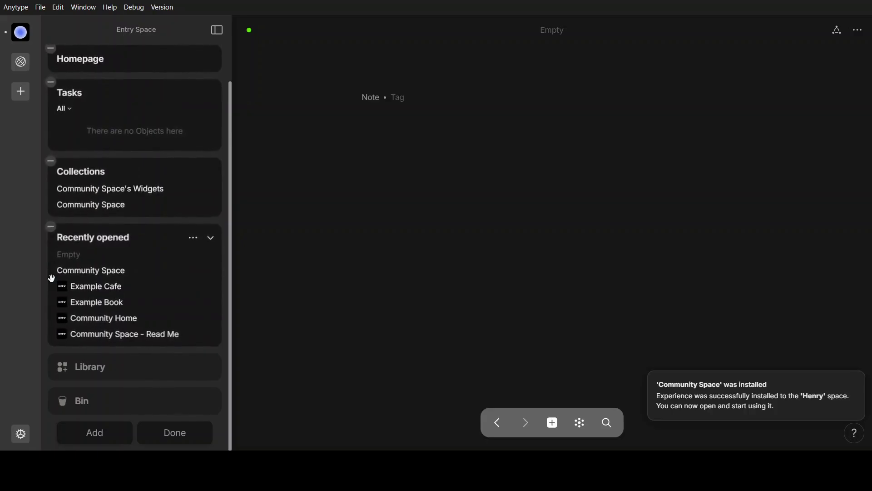
pyautogui.click(170, 431)
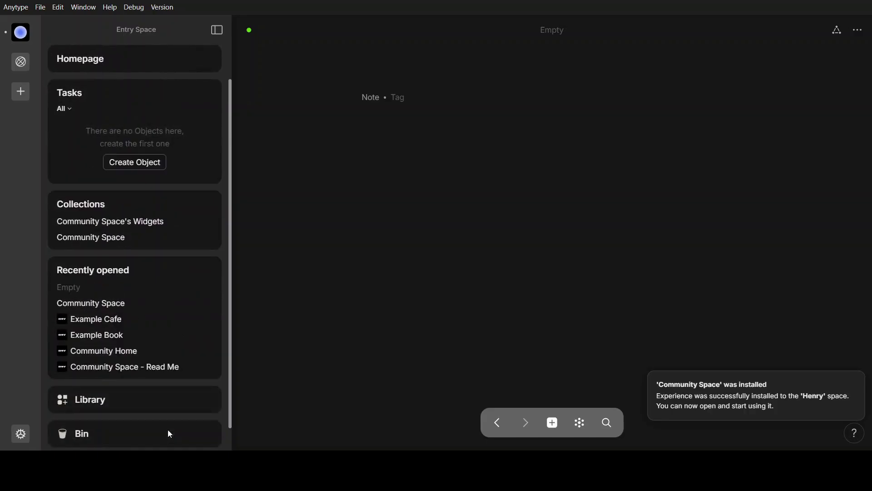
# Step: Open the application settings and review the language, editor personalisation and app appearance preferences
pyautogui.click(21, 435)
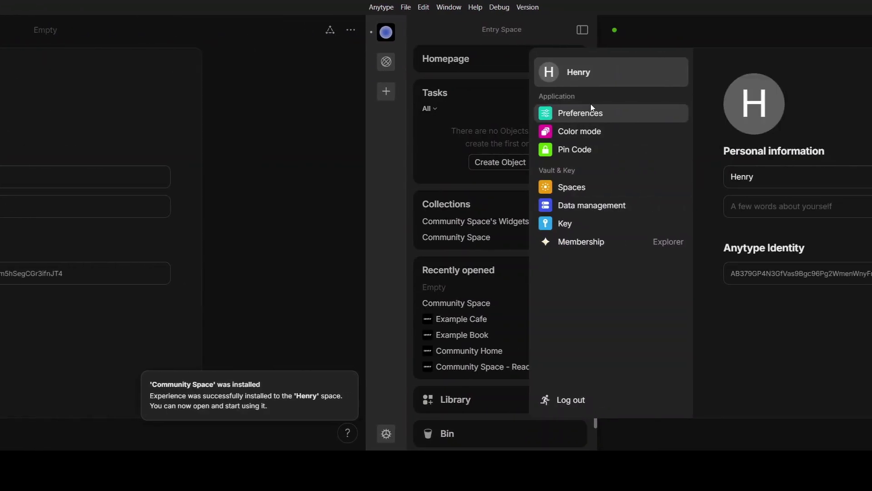
pyautogui.click(226, 111)
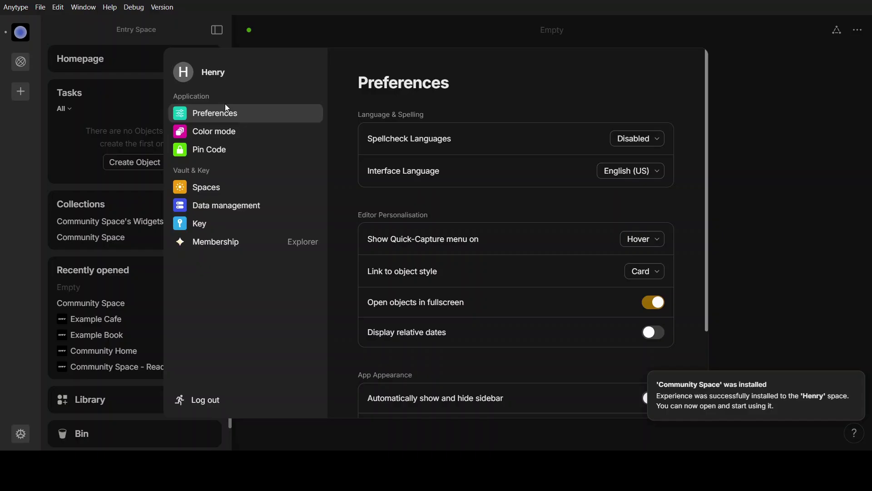
pyautogui.scroll(-3, 594, 242)
pyautogui.scroll(1, 593, 242)
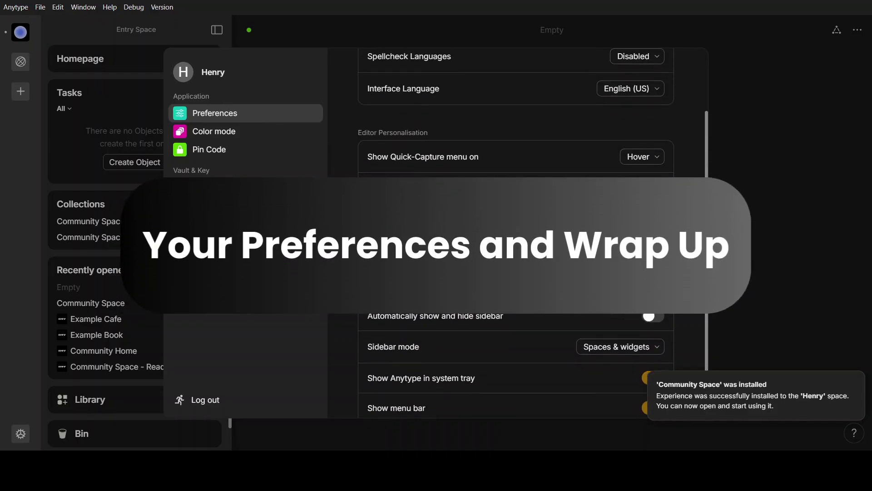
pyautogui.scroll(-1, 595, 247)
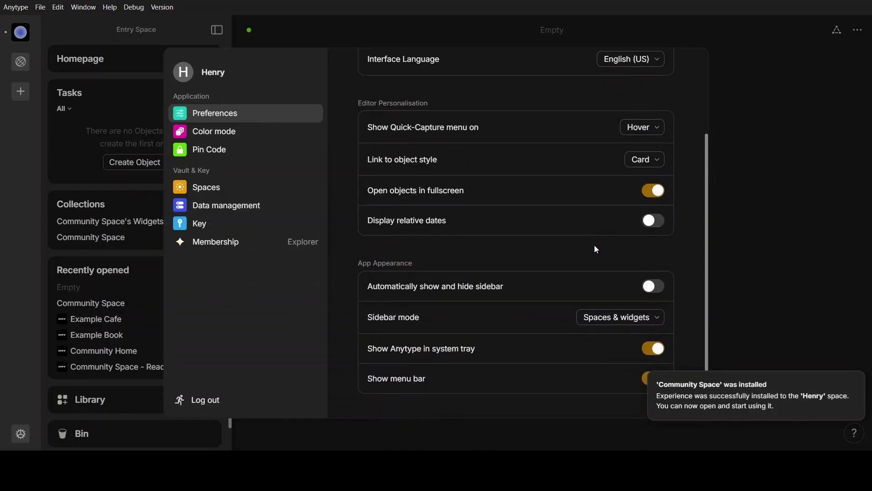
# Step: Preview the Light color mode, then set the application's color mode to Dark
pyautogui.click(230, 138)
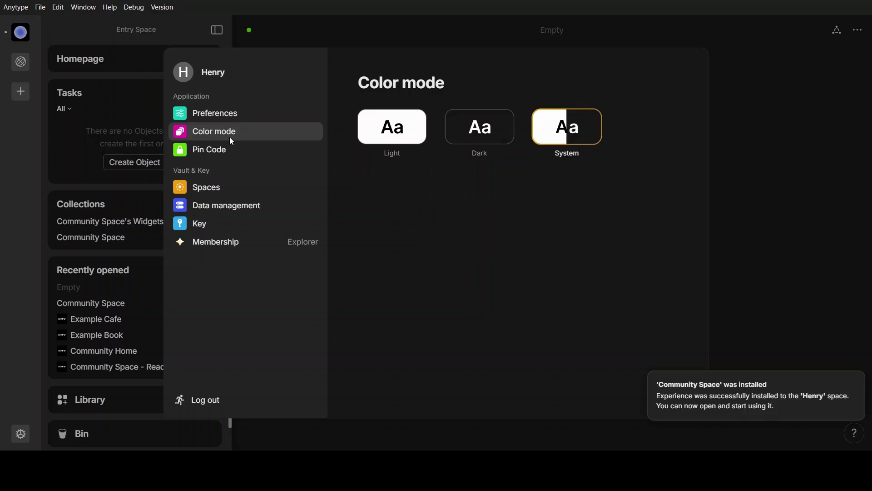
pyautogui.click(390, 135)
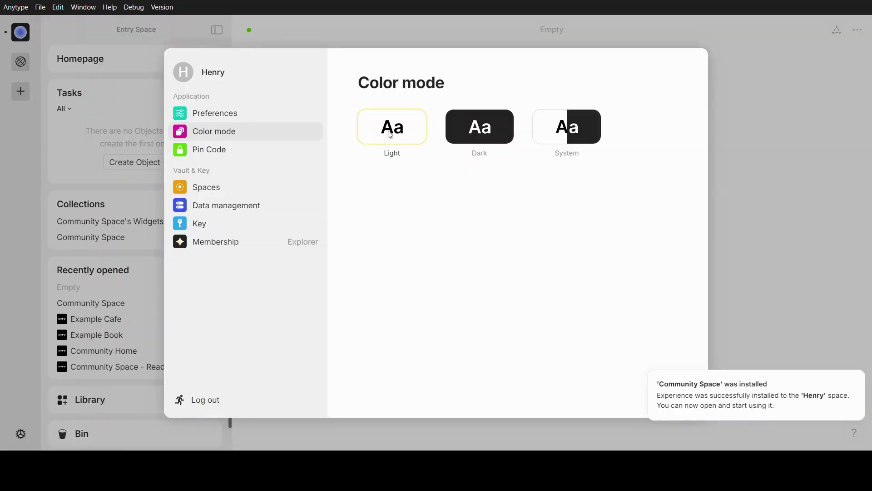
pyautogui.click(458, 132)
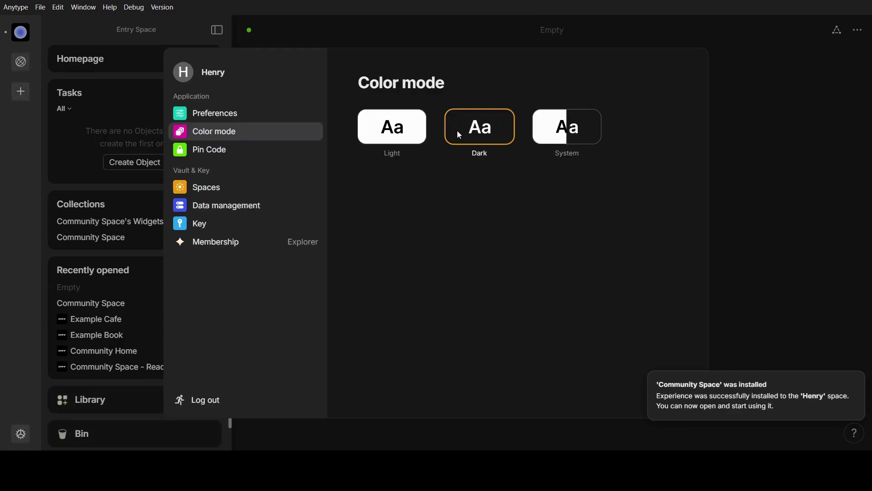
# Step: Review the Pin Code, Spaces, Data management, Key and Membership settings, then close the settings
pyautogui.click(212, 146)
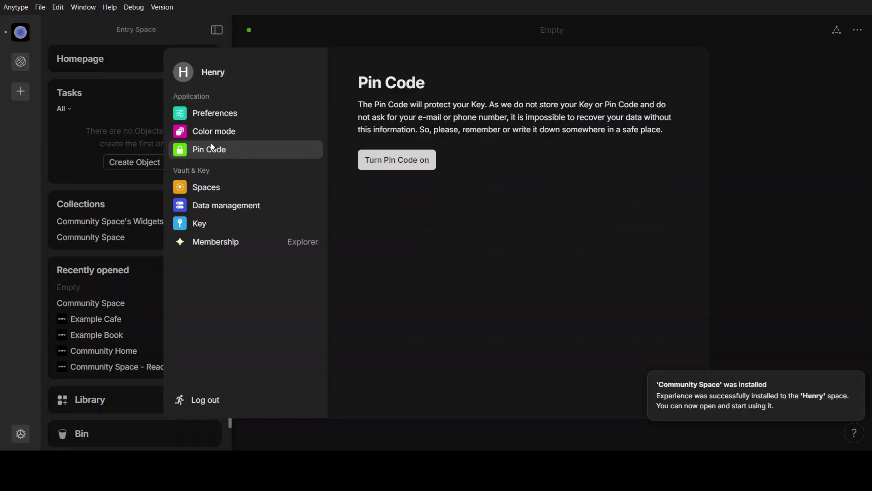
pyautogui.click(214, 181)
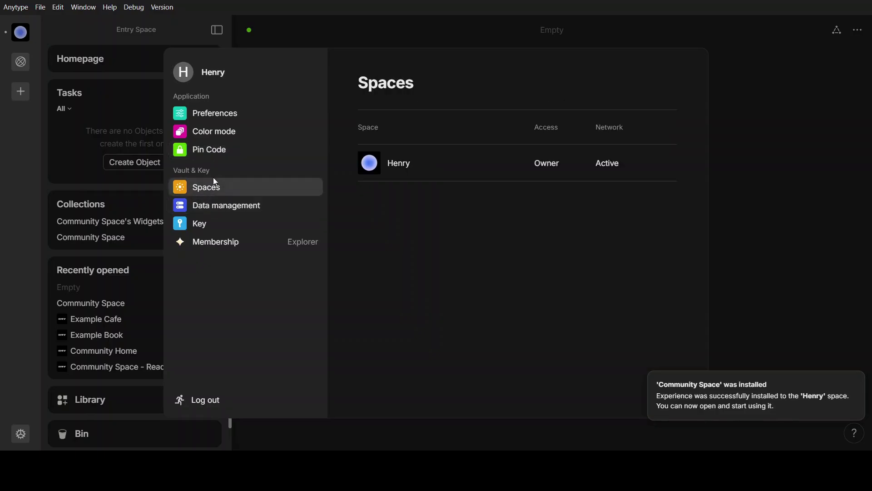
pyautogui.click(211, 202)
pyautogui.click(205, 225)
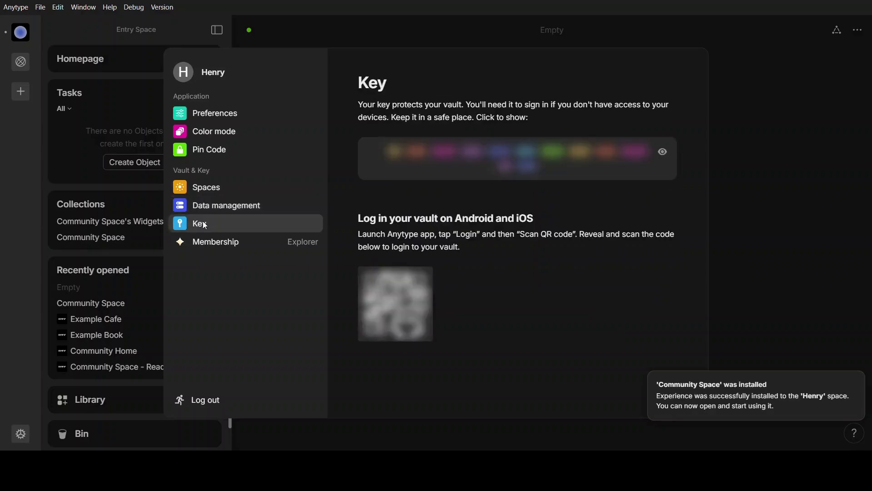
pyautogui.click(206, 248)
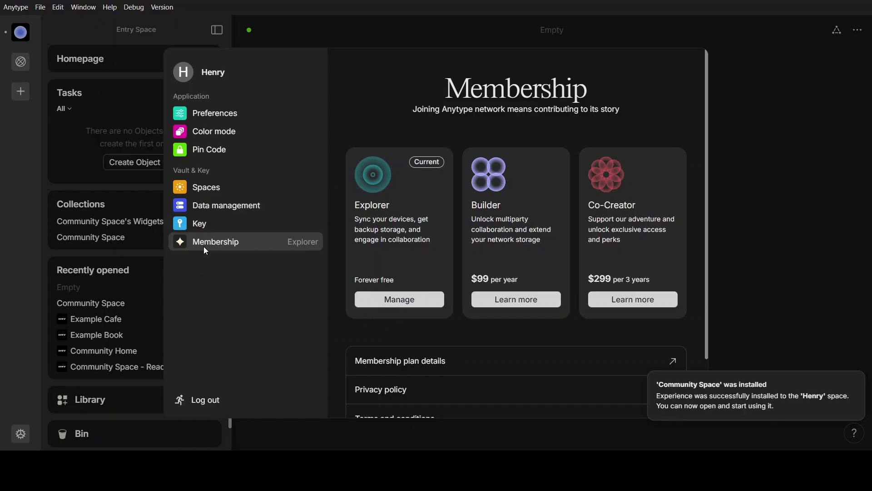
pyautogui.click(446, 22)
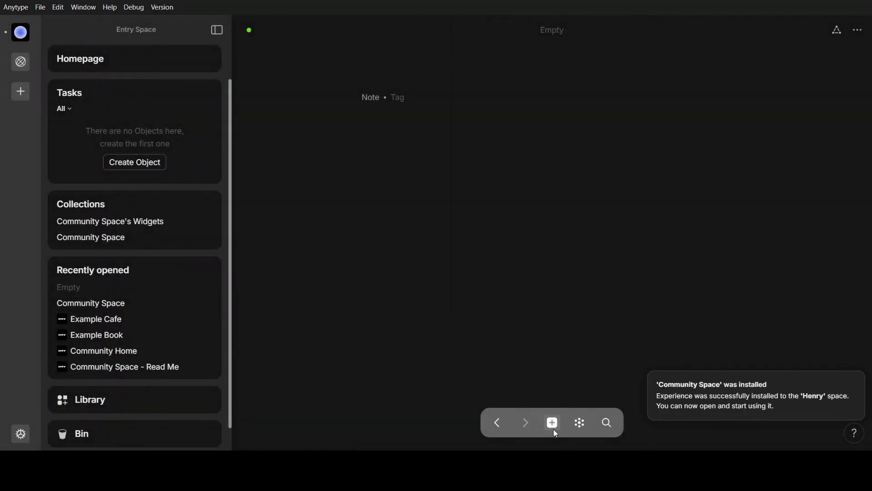
# Step: Create a new note and bring up the list of block commands in its body
pyautogui.moveTo(554, 429)
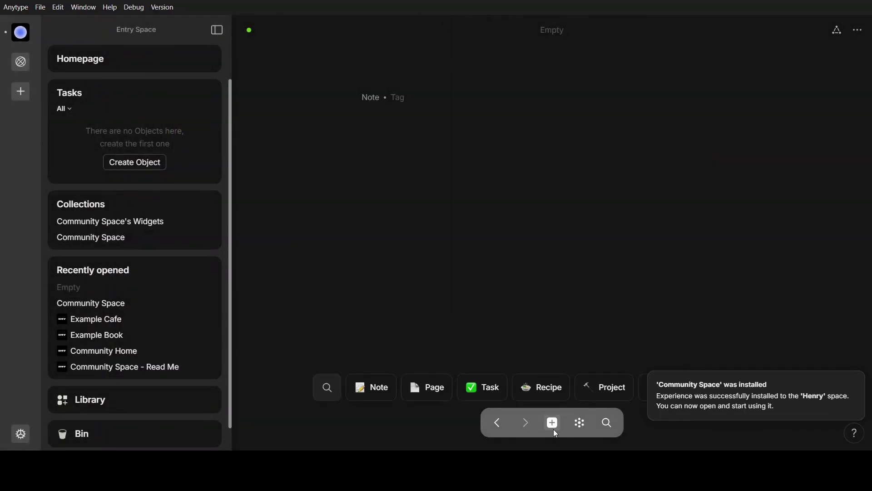
pyautogui.click(550, 426)
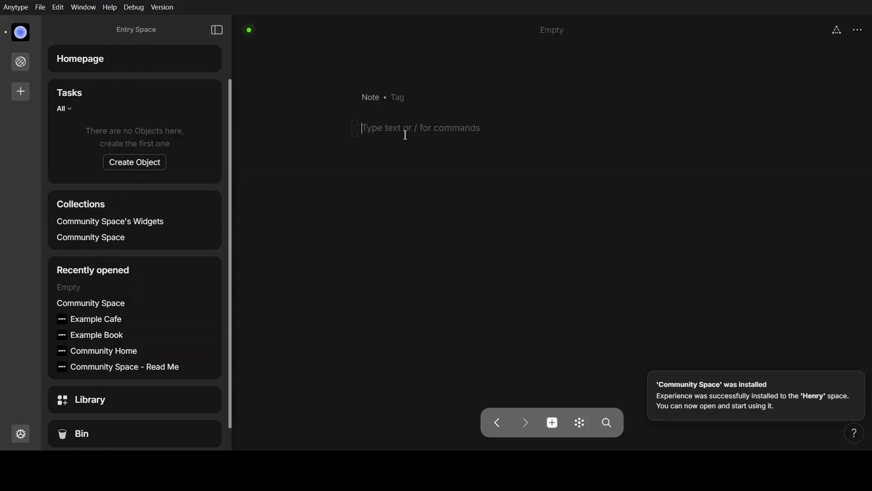
pyautogui.write('/')
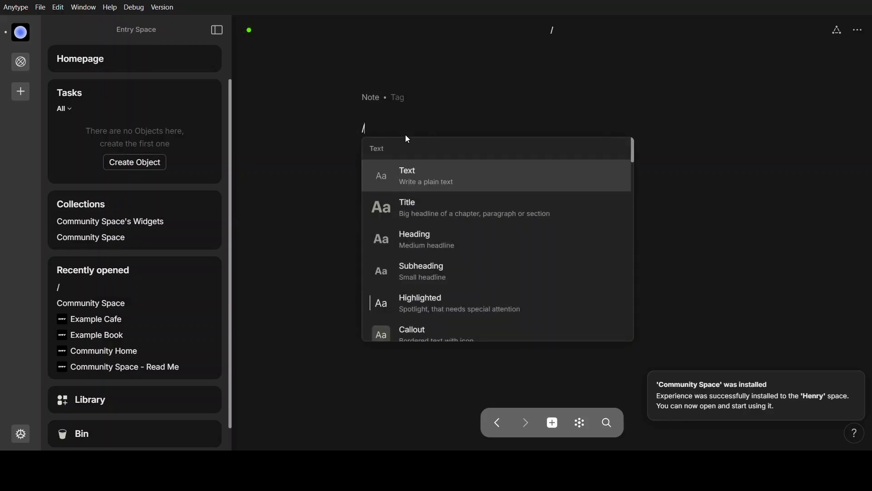